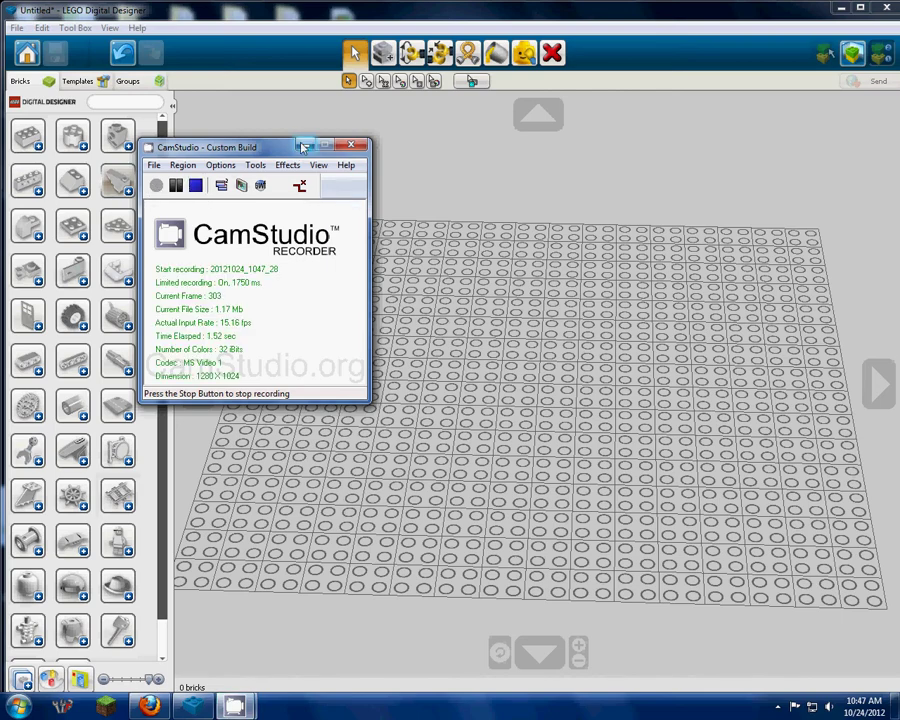
# Orbit and zoom around the baseplate, resetting the camera to its default view
pyautogui.click(303, 148)
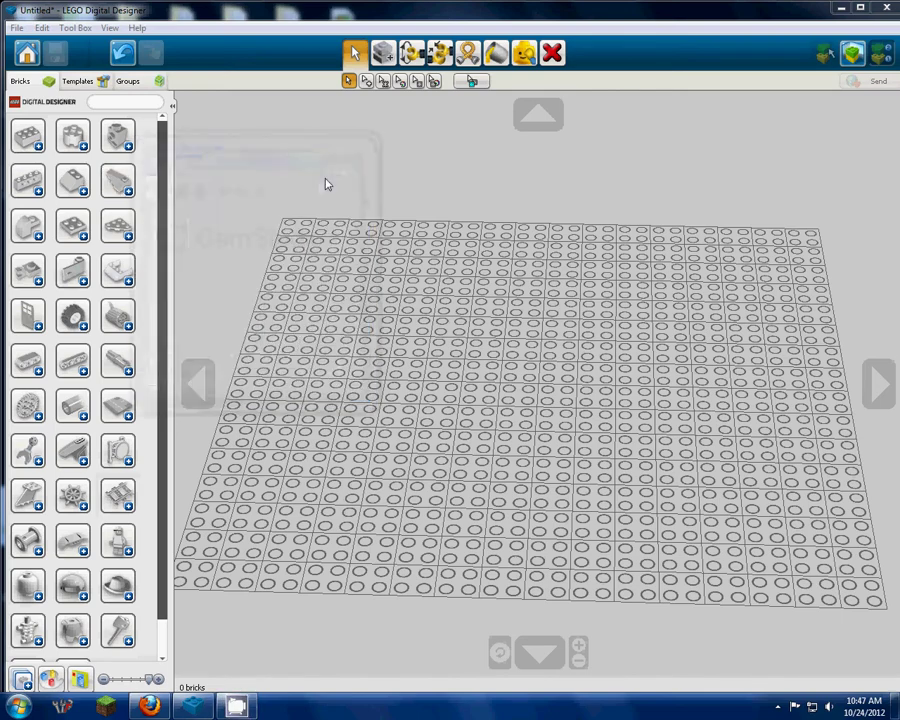
pyautogui.moveTo(325, 184)
pyautogui.mouseDown(button='right')
pyautogui.moveTo(571, 271)
pyautogui.moveTo(525, 311)
pyautogui.moveTo(495, 401)
pyautogui.mouseUp(button='right')
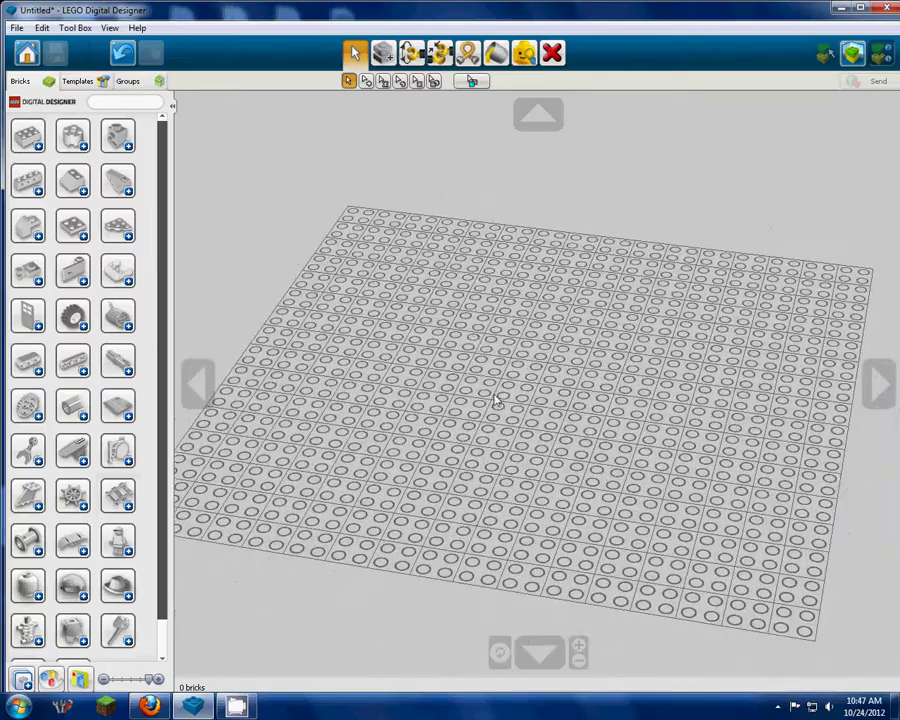
pyautogui.scroll(-2, 643, 398)
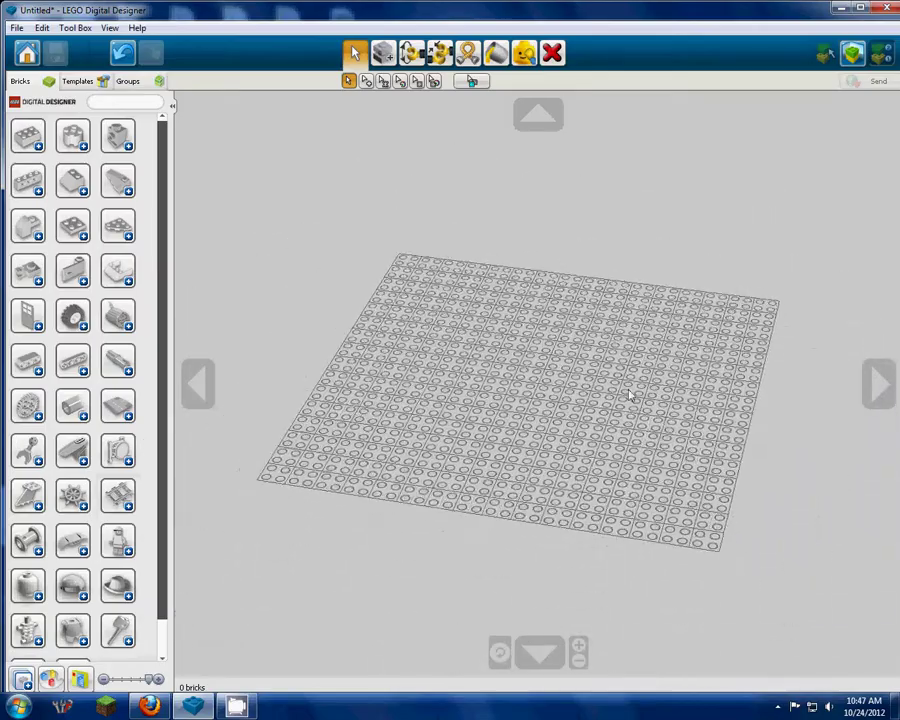
pyautogui.scroll(3, 625, 398)
pyautogui.scroll(-2, 547, 375)
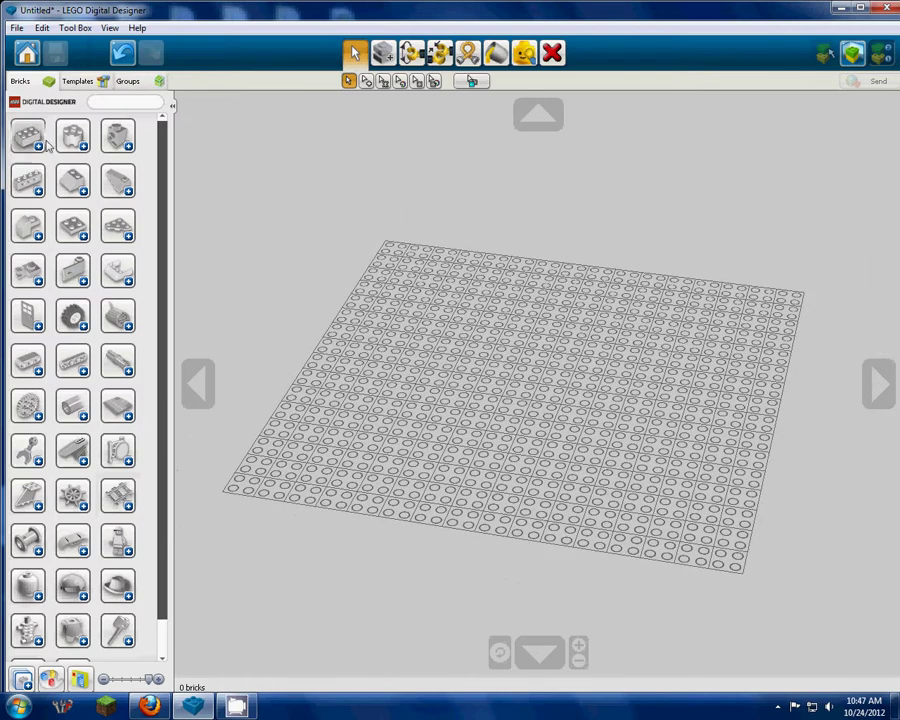
pyautogui.moveTo(164, 165); pyautogui.dragTo(165, 277)
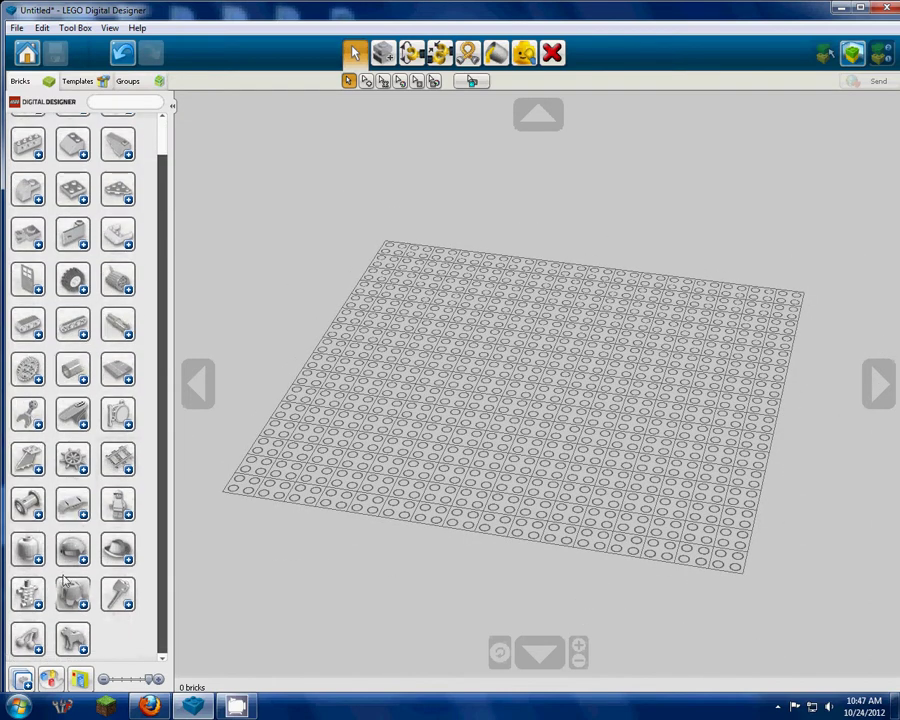
pyautogui.moveTo(402, 230)
pyautogui.mouseDown(button='right')
pyautogui.moveTo(546, 325)
pyautogui.moveTo(433, 345)
pyautogui.moveTo(289, 343)
pyautogui.moveTo(561, 289)
pyautogui.moveTo(344, 268)
pyautogui.moveTo(448, 199)
pyautogui.moveTo(558, 390)
pyautogui.moveTo(382, 372)
pyautogui.moveTo(240, 287)
pyautogui.moveTo(472, 285)
pyautogui.moveTo(293, 307)
pyautogui.moveTo(580, 318)
pyautogui.moveTo(620, 308)
pyautogui.mouseUp(button='right')
pyautogui.scroll(1, 150, 200)
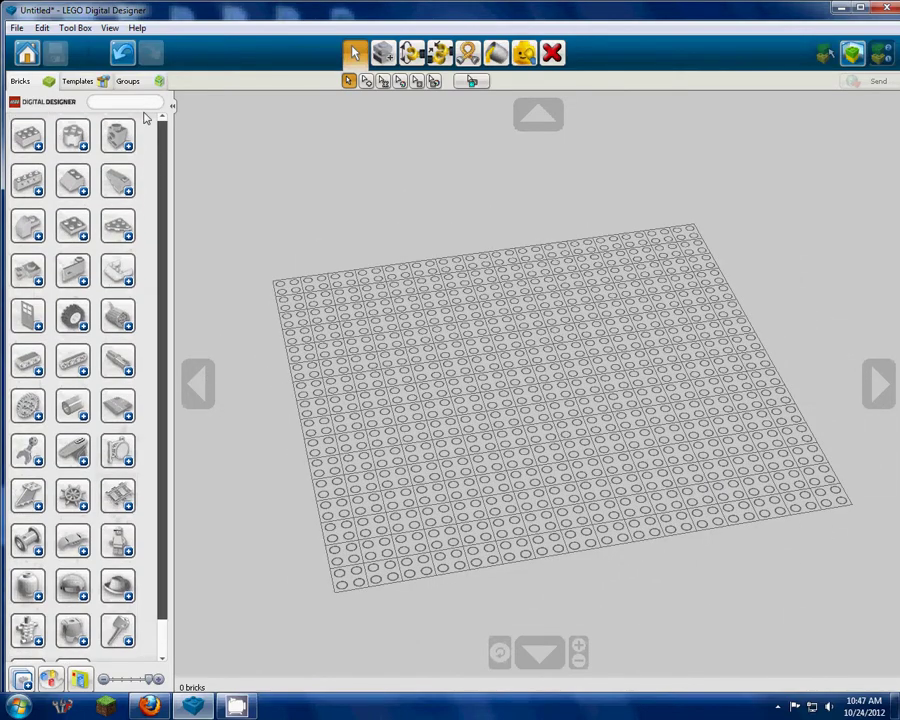
pyautogui.moveTo(412, 333); pyautogui.dragTo(560, 638, button='right')
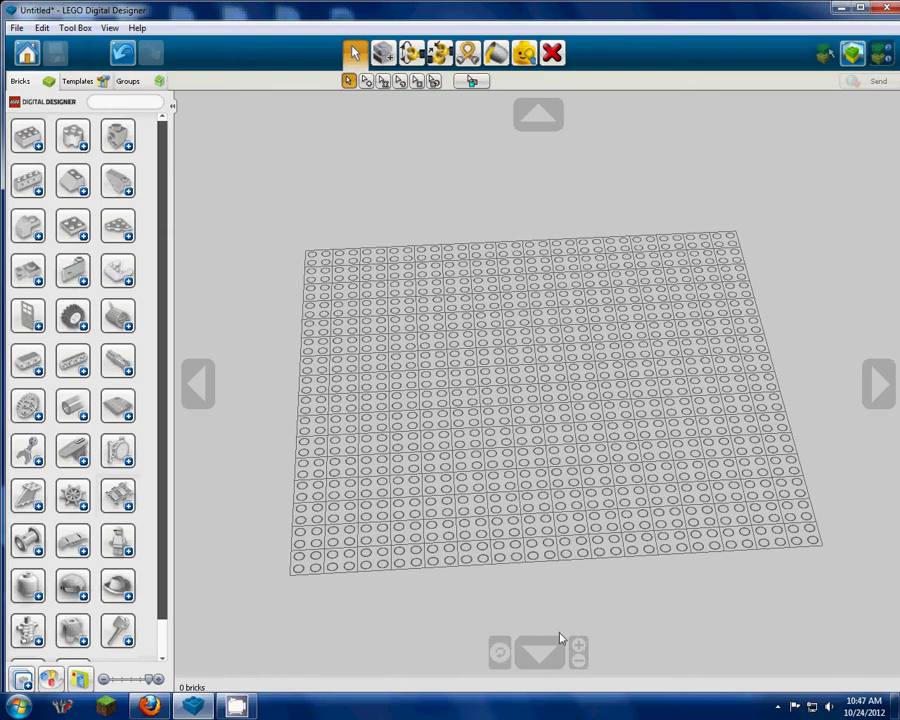
pyautogui.scroll(-2, 546, 452)
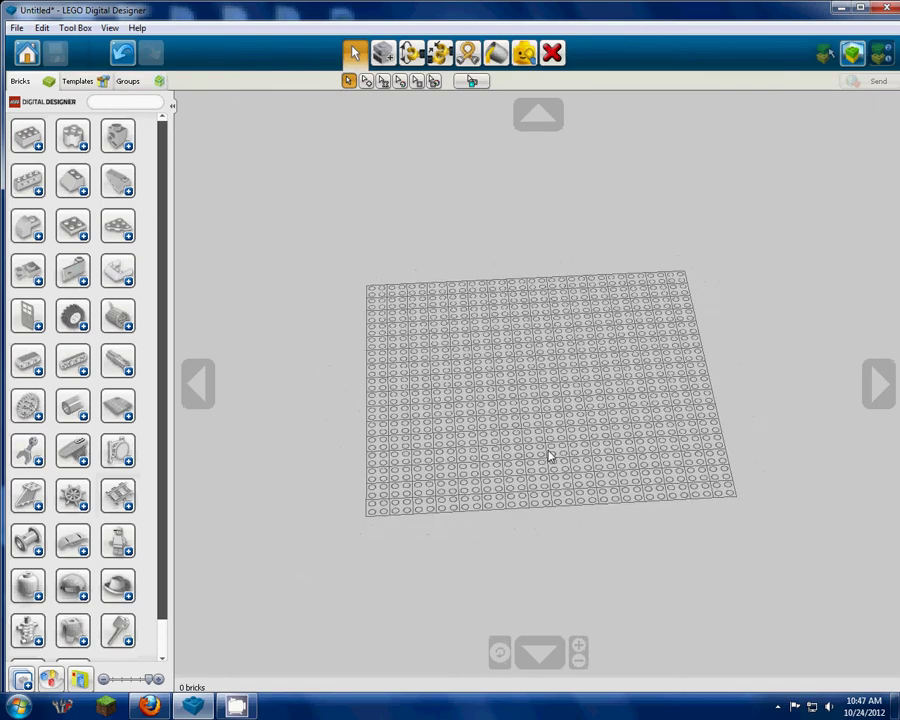
pyautogui.scroll(2, 548, 454)
pyautogui.scroll(-2, 542, 454)
pyautogui.scroll(2, 560, 480)
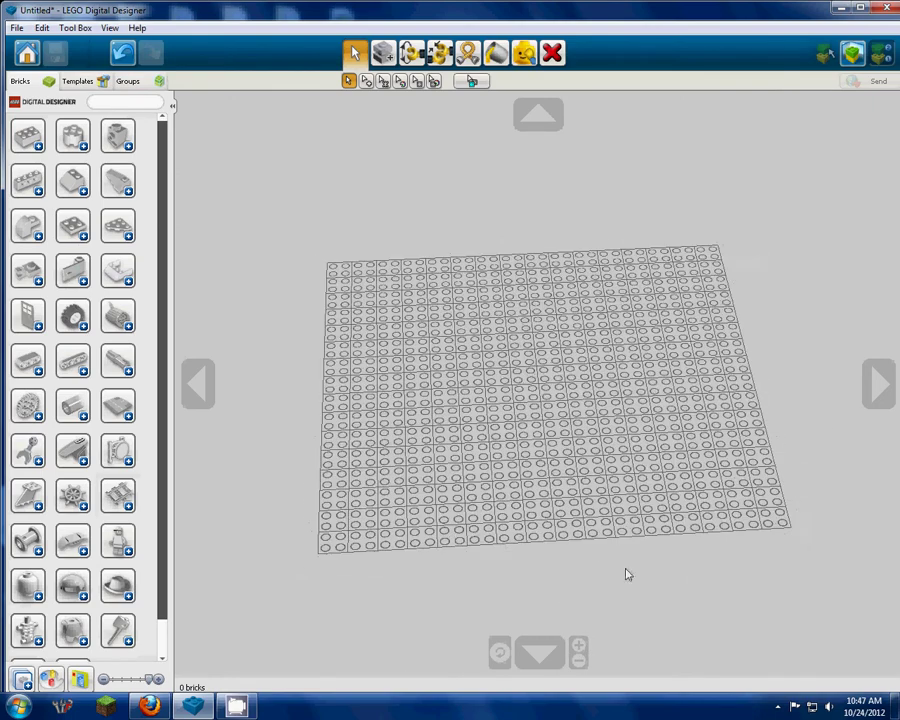
pyautogui.click(578, 646)
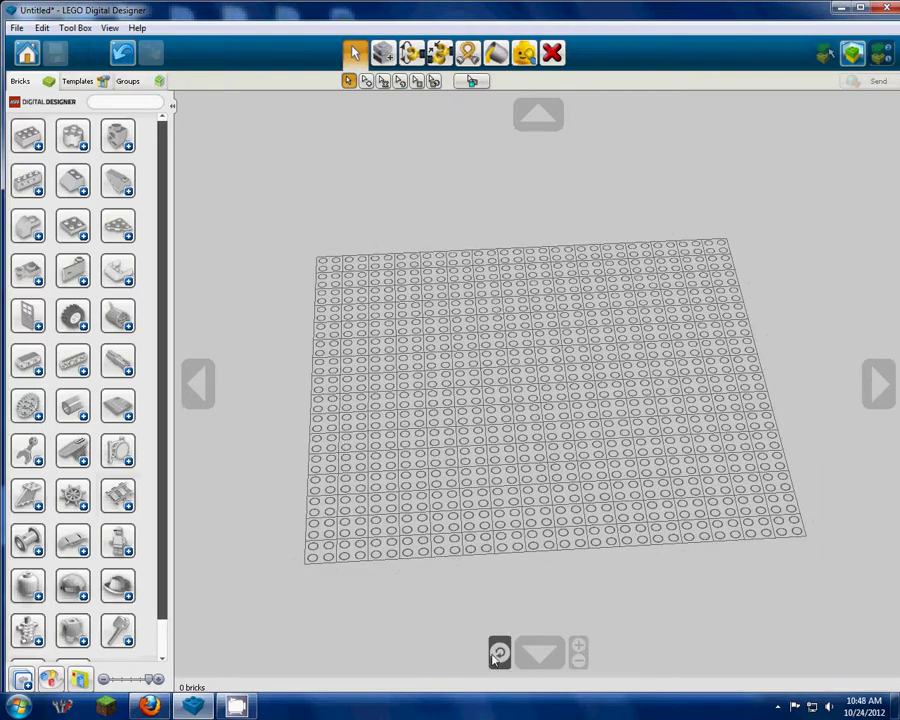
pyautogui.click(501, 654)
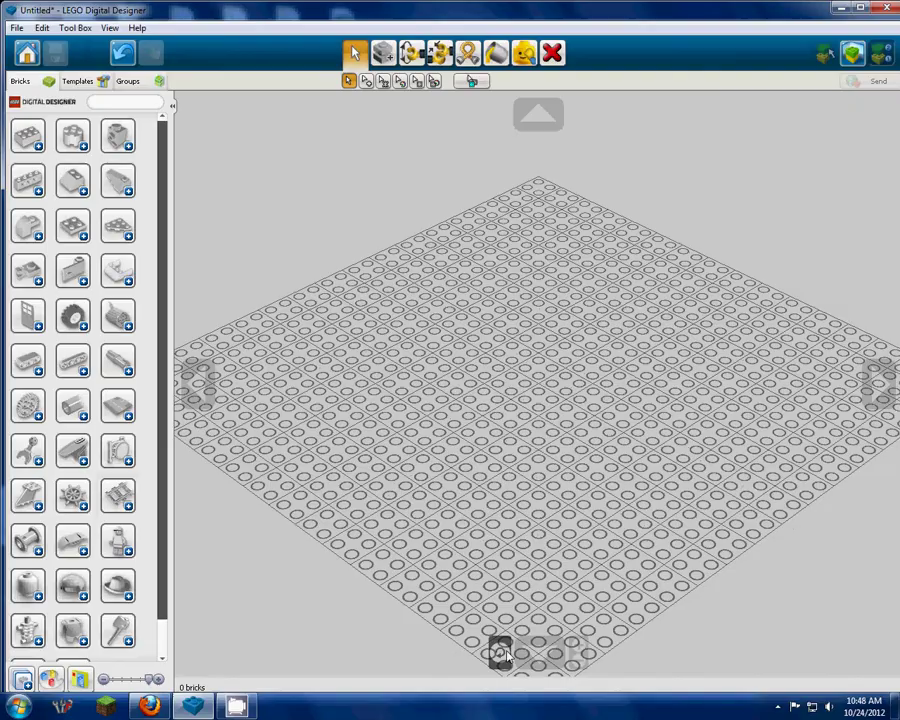
pyautogui.click(876, 382)
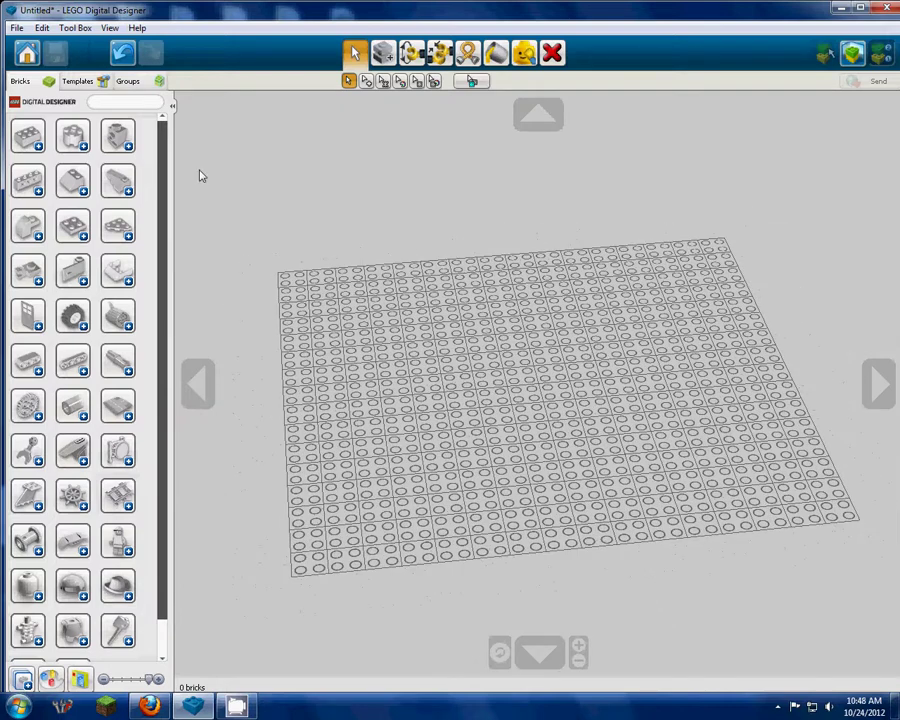
# Expand the 1x1 brick group and scroll the palette down to the large bricks
pyautogui.click(38, 146)
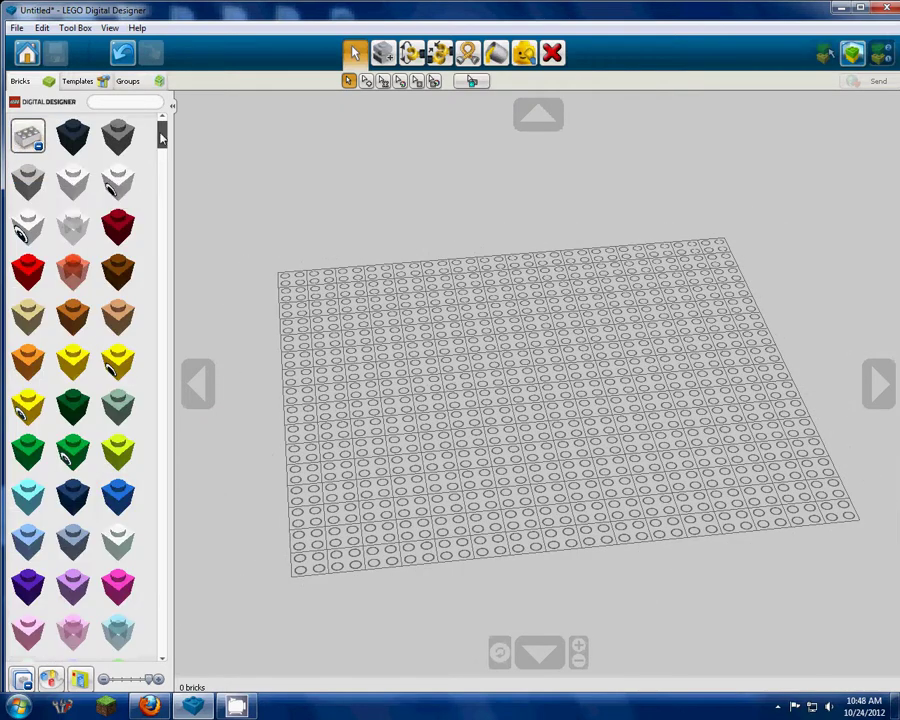
pyautogui.moveTo(162, 138); pyautogui.dragTo(145, 521)
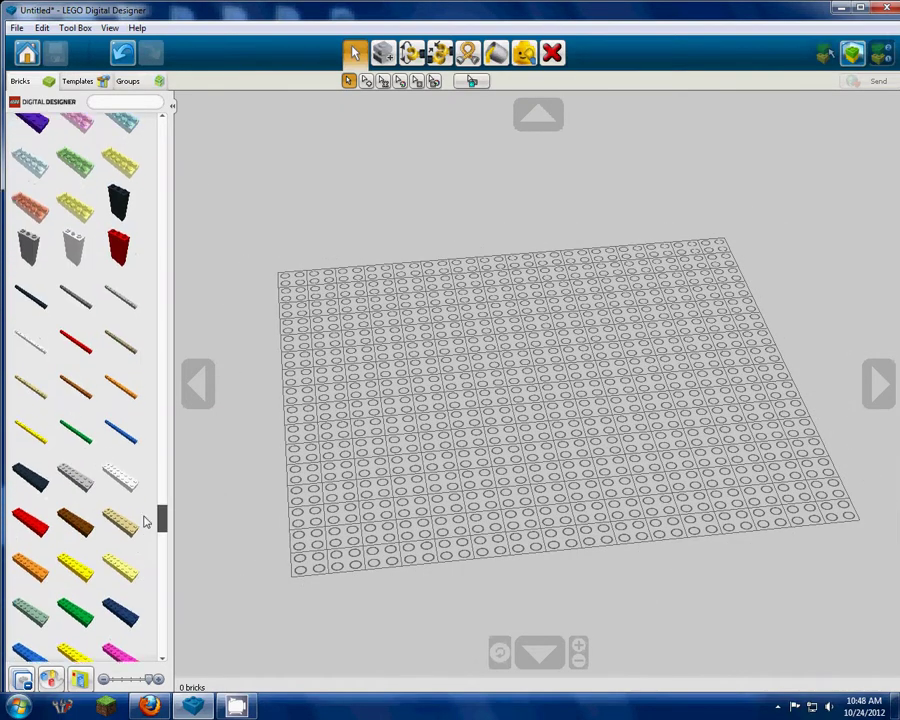
pyautogui.moveTo(145, 521); pyautogui.dragTo(165, 608)
pyautogui.moveTo(166, 527); pyautogui.dragTo(164, 523)
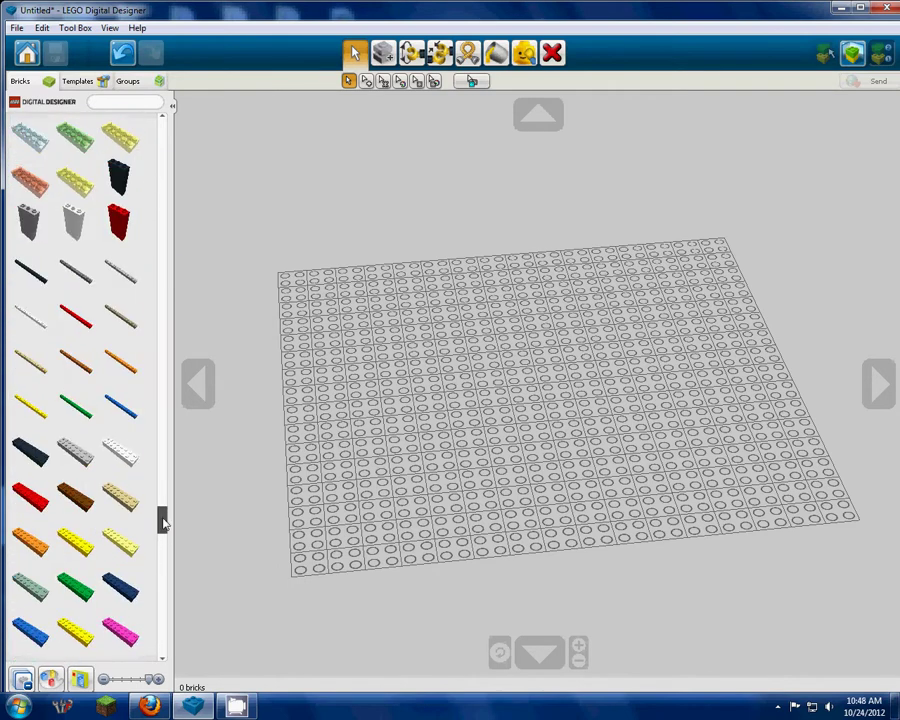
pyautogui.scroll(-2, 120, 520)
pyautogui.scroll(-3, 110, 520)
pyautogui.scroll(-3, 108, 518)
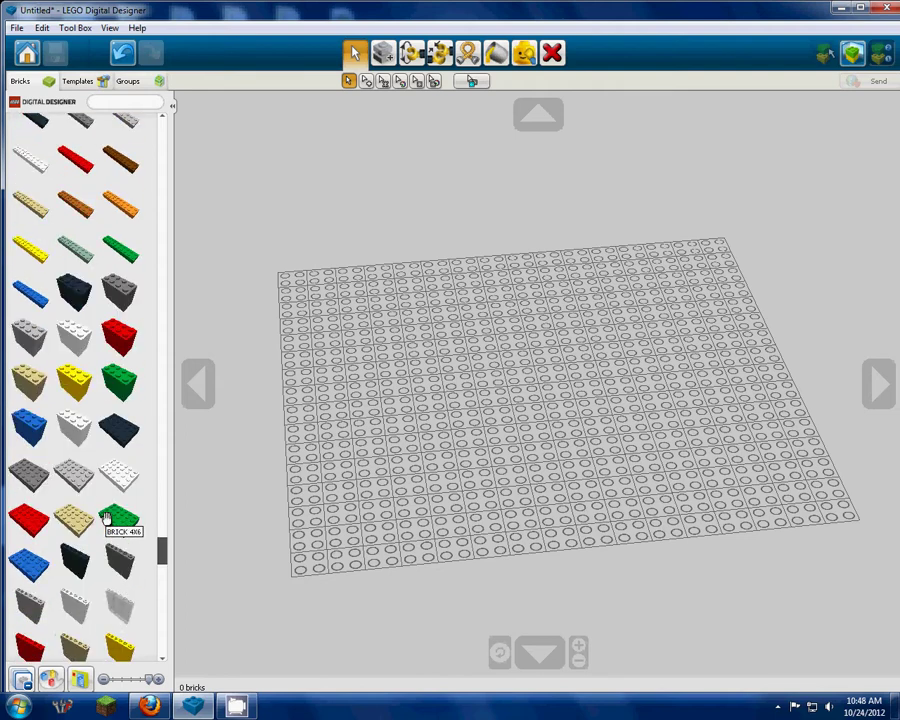
pyautogui.scroll(-3, 107, 517)
pyautogui.scroll(-3, 107, 517)
pyautogui.scroll(-3, 105, 516)
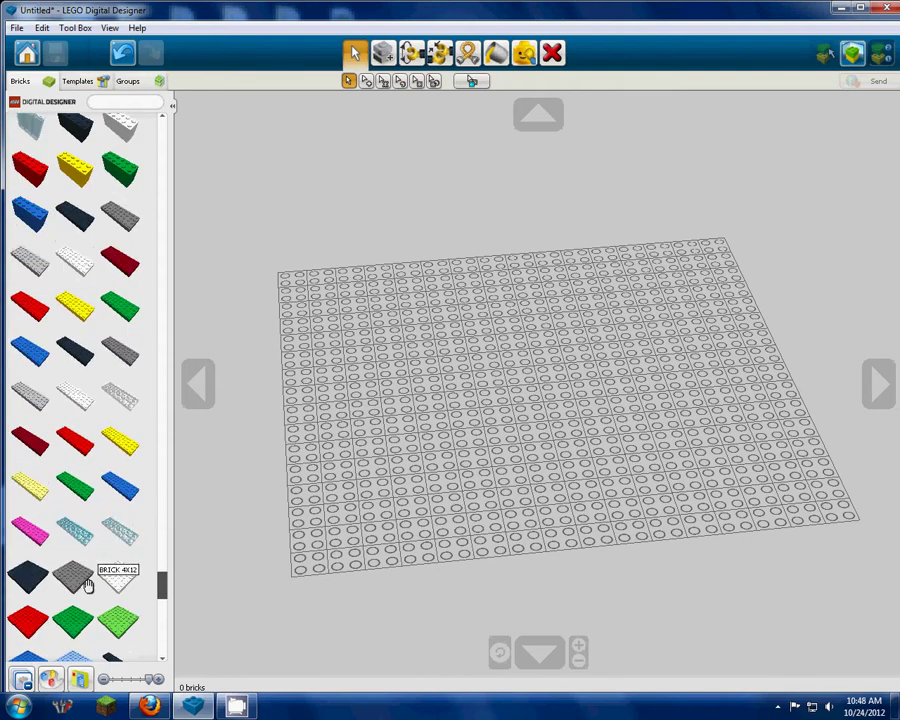
# Drop the green 8x8 brick at the centre of the baseplate
pyautogui.click(75, 618)
pyautogui.click(516, 392)
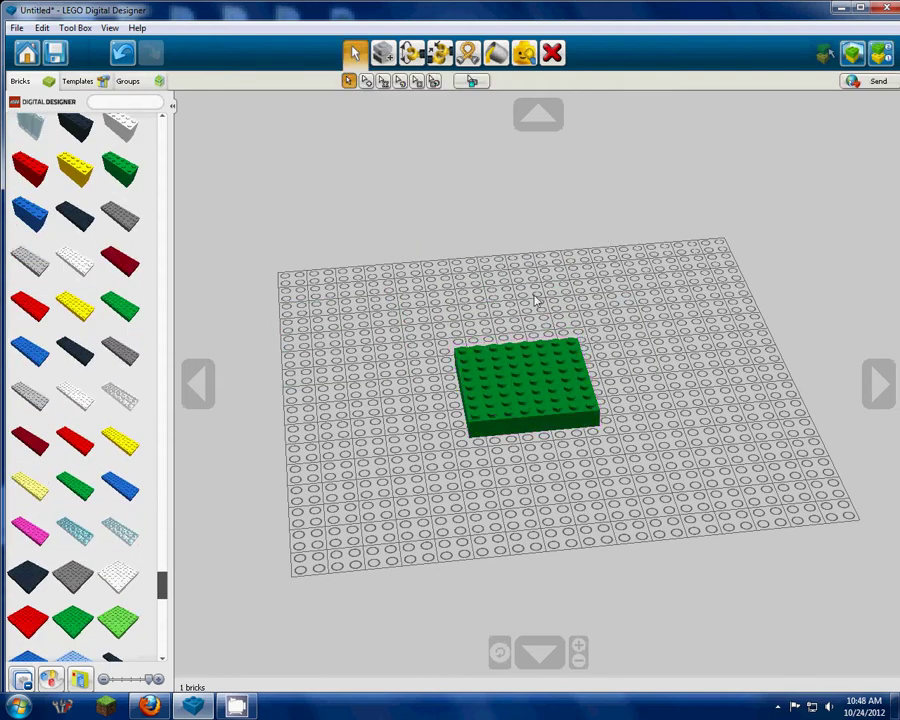
pyautogui.moveTo(534, 296)
pyautogui.mouseDown(button='right')
pyautogui.moveTo(478, 302)
pyautogui.moveTo(517, 377)
pyautogui.mouseUp(button='right')
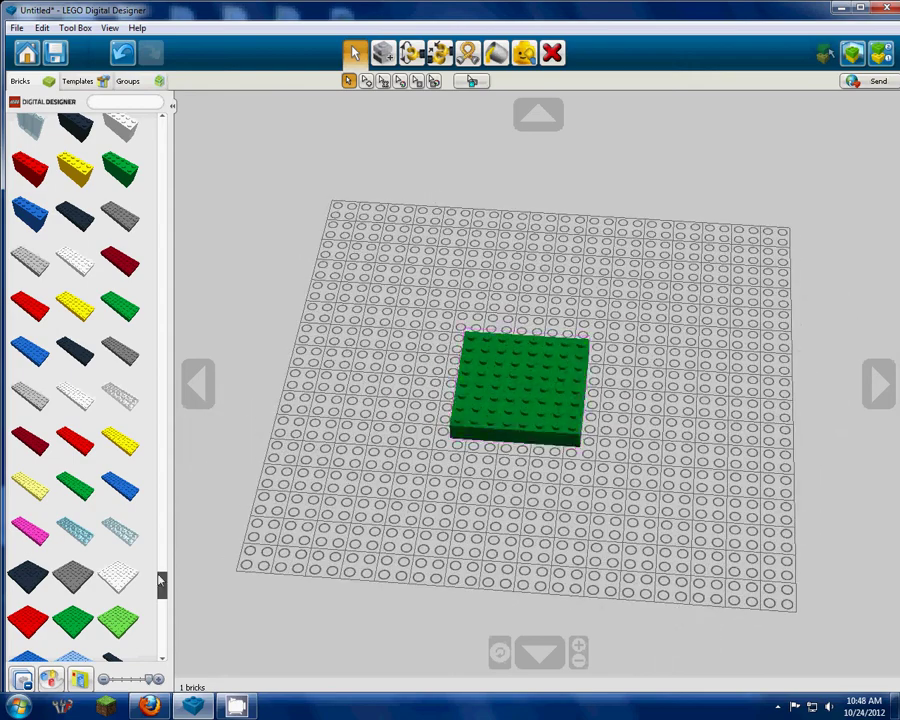
pyautogui.moveTo(172, 424); pyautogui.dragTo(175, 336)
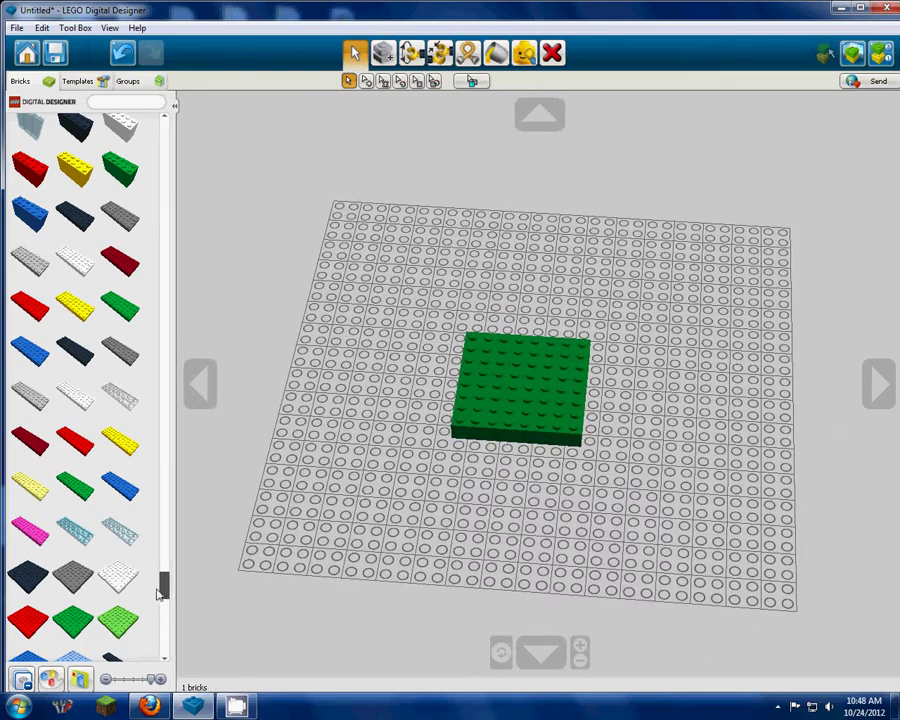
pyautogui.moveTo(163, 585); pyautogui.dragTo(148, 131)
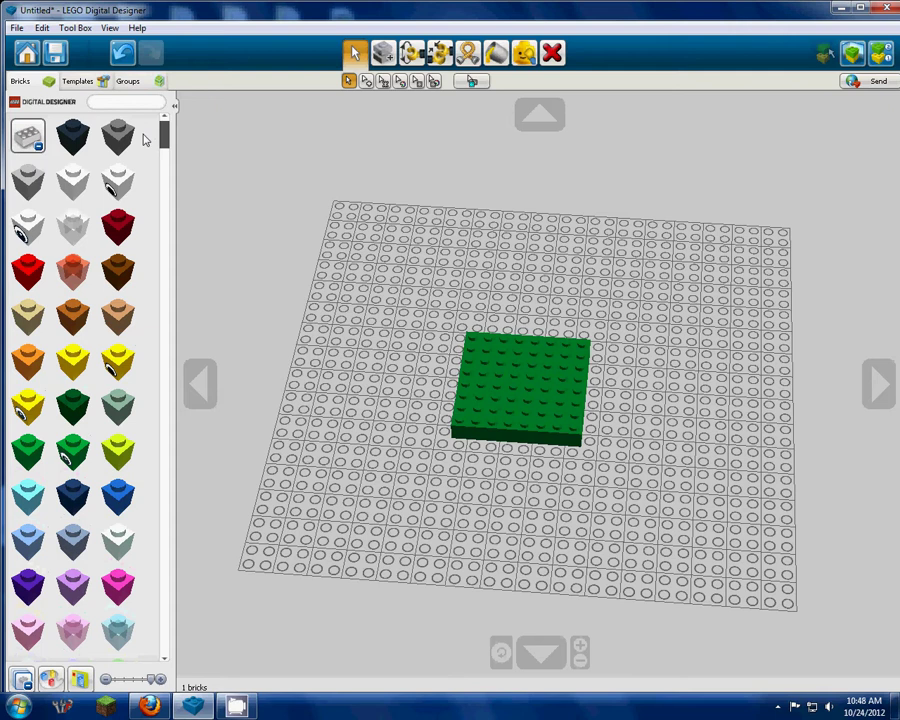
# Set the white 1x1 eye-printed brick on the green brick's back corner
pyautogui.scroll(-1, 30, 180)
pyautogui.click(24, 172)
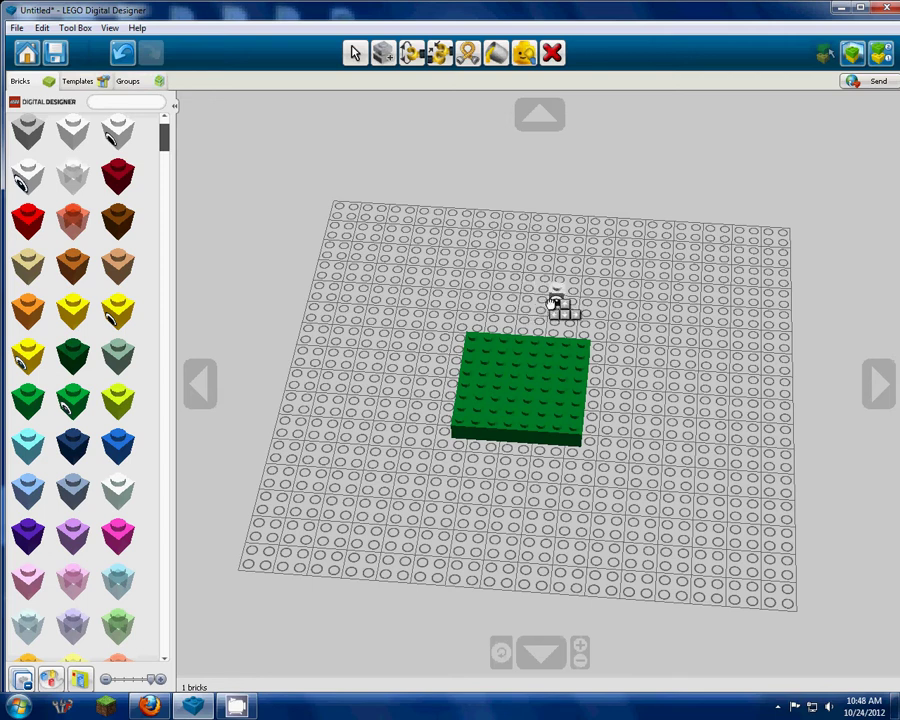
pyautogui.click(499, 360)
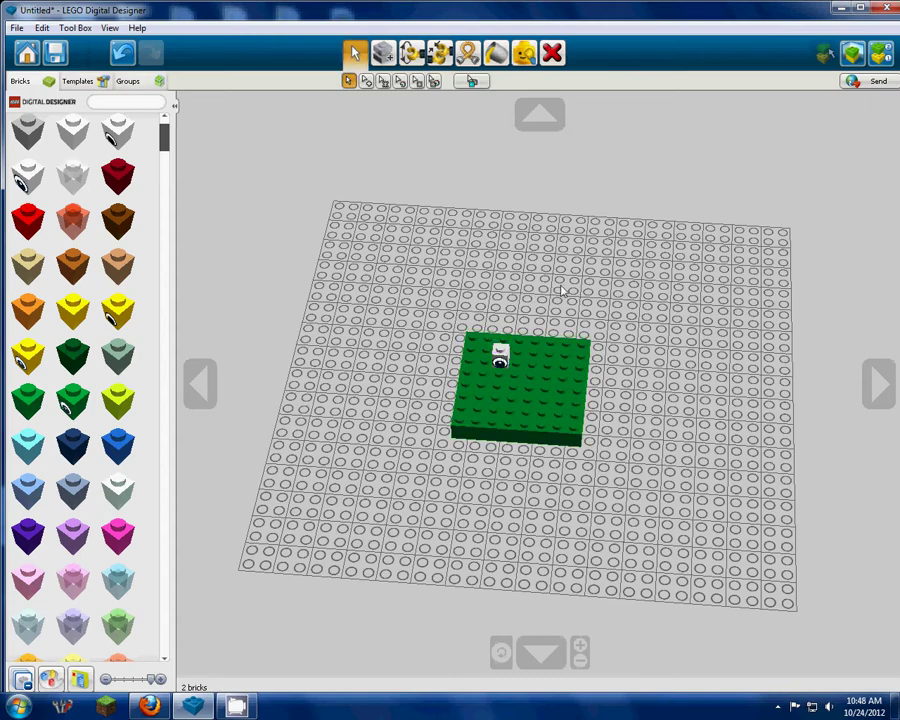
pyautogui.moveTo(561, 290); pyautogui.dragTo(508, 352, button='right')
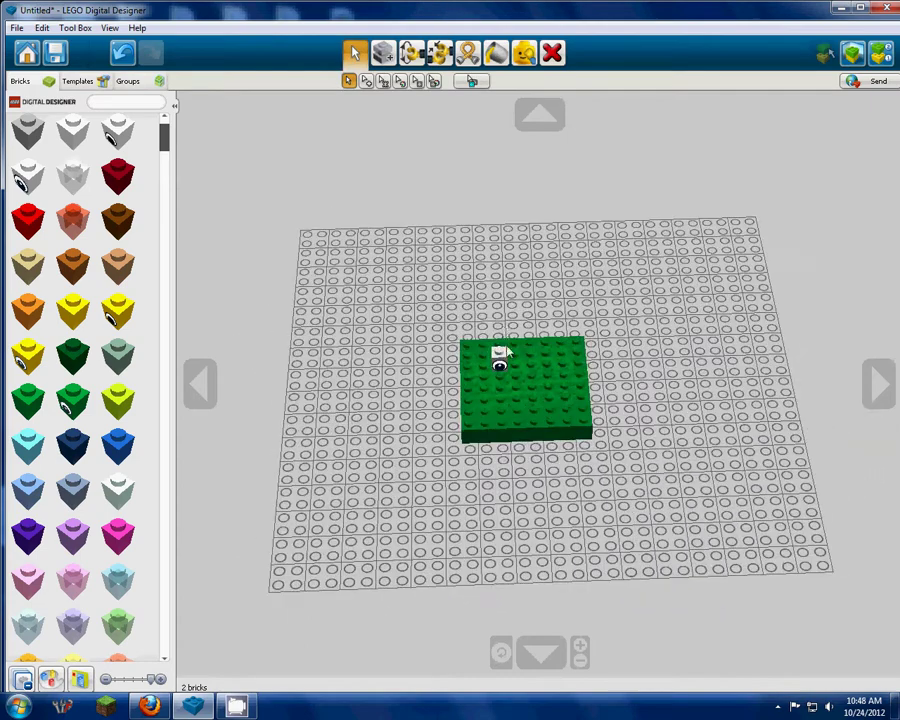
pyautogui.click(500, 55)
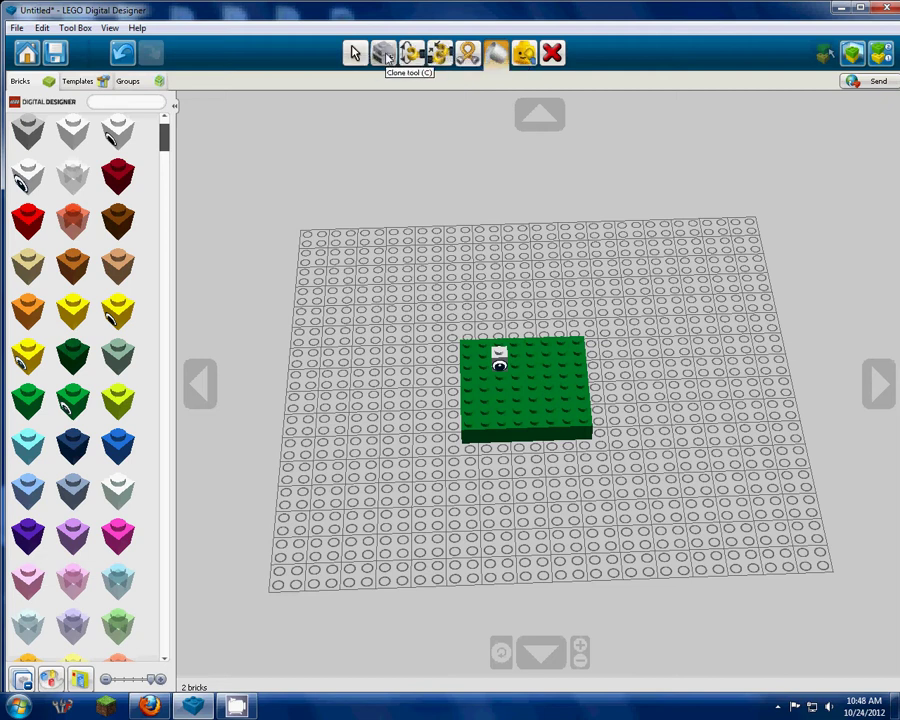
# Paint the eye brick white with the Paint tool, then view the plate from above
pyautogui.press('v')
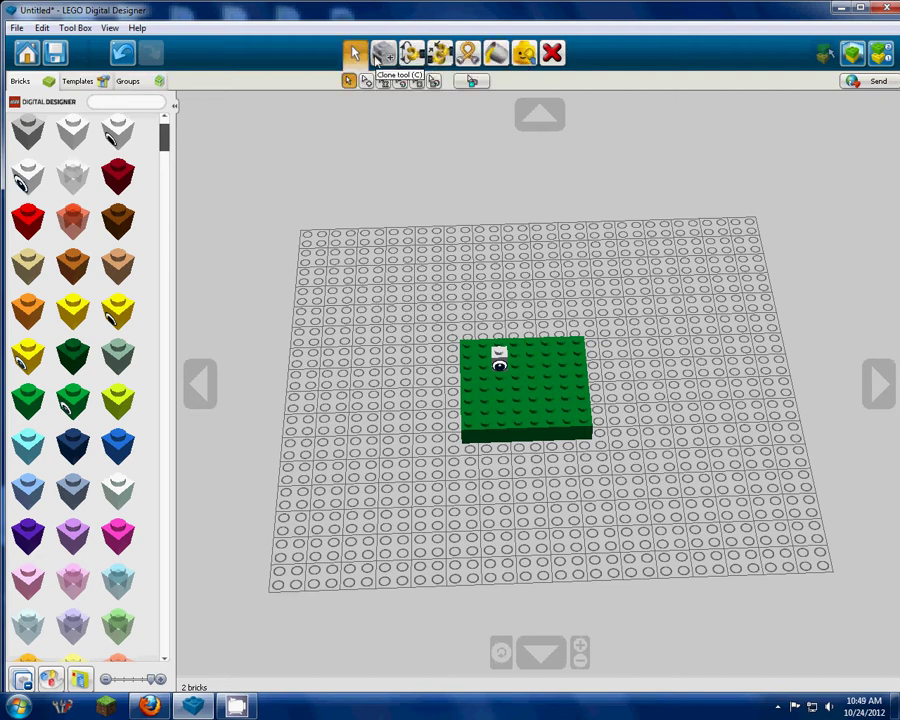
pyautogui.click(383, 57)
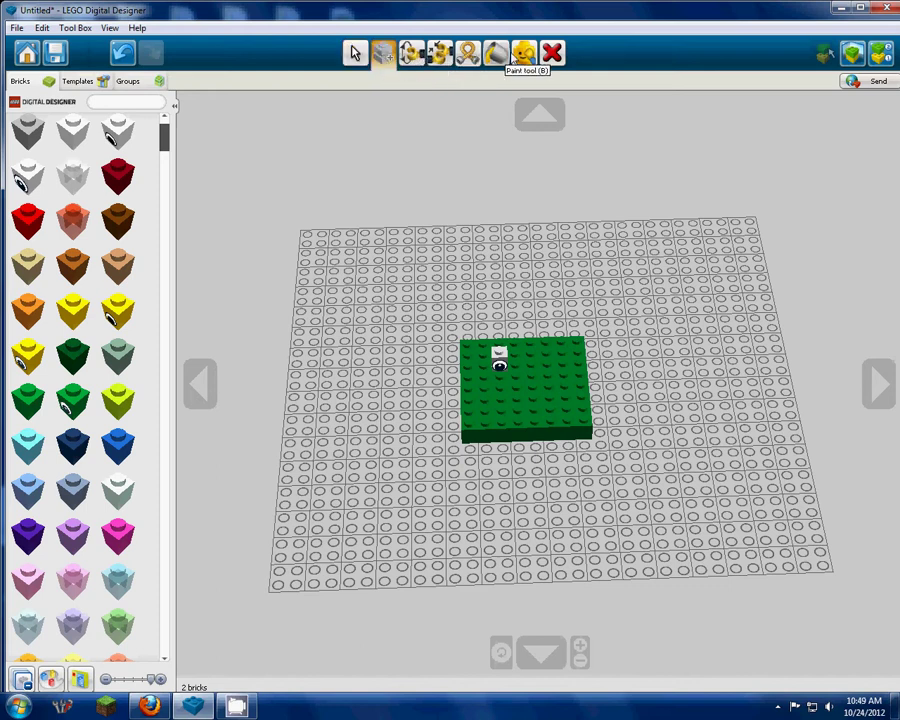
pyautogui.click(497, 52)
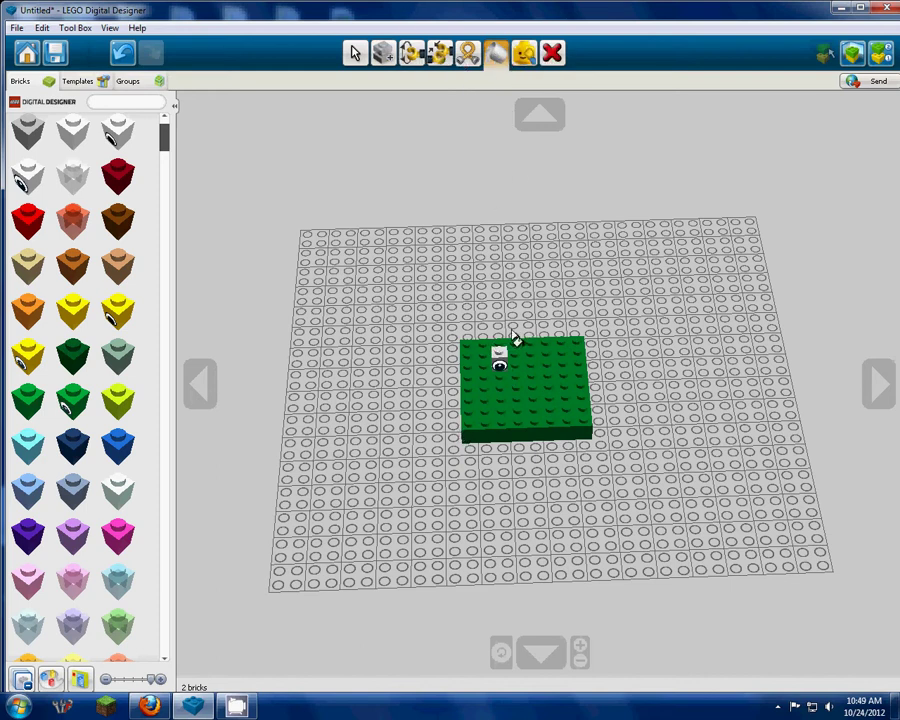
pyautogui.click(498, 350)
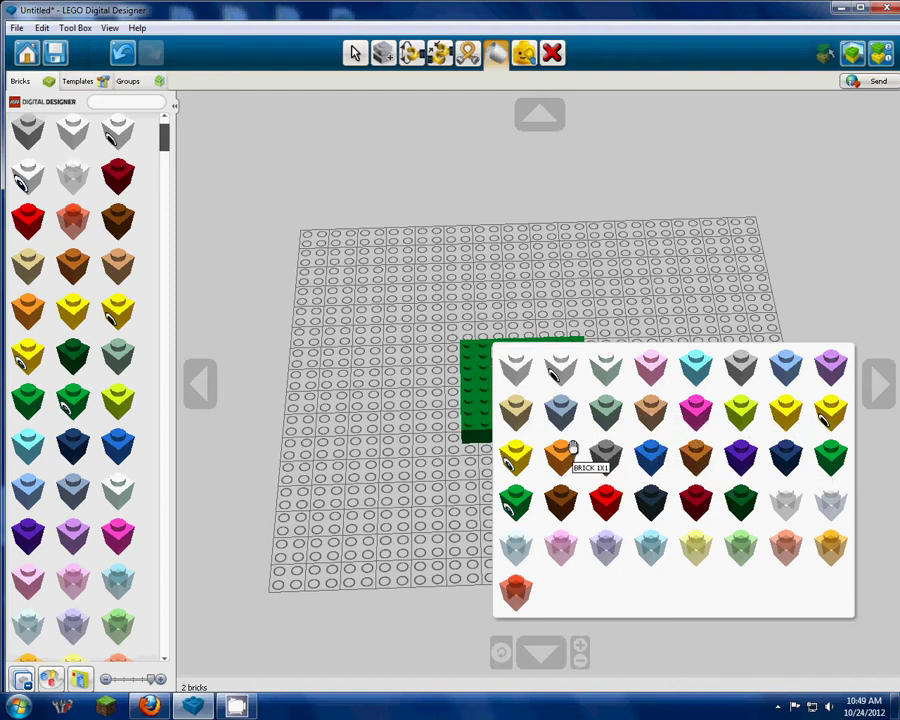
pyautogui.click(826, 456)
pyautogui.moveTo(515, 322); pyautogui.dragTo(512, 345, button='right')
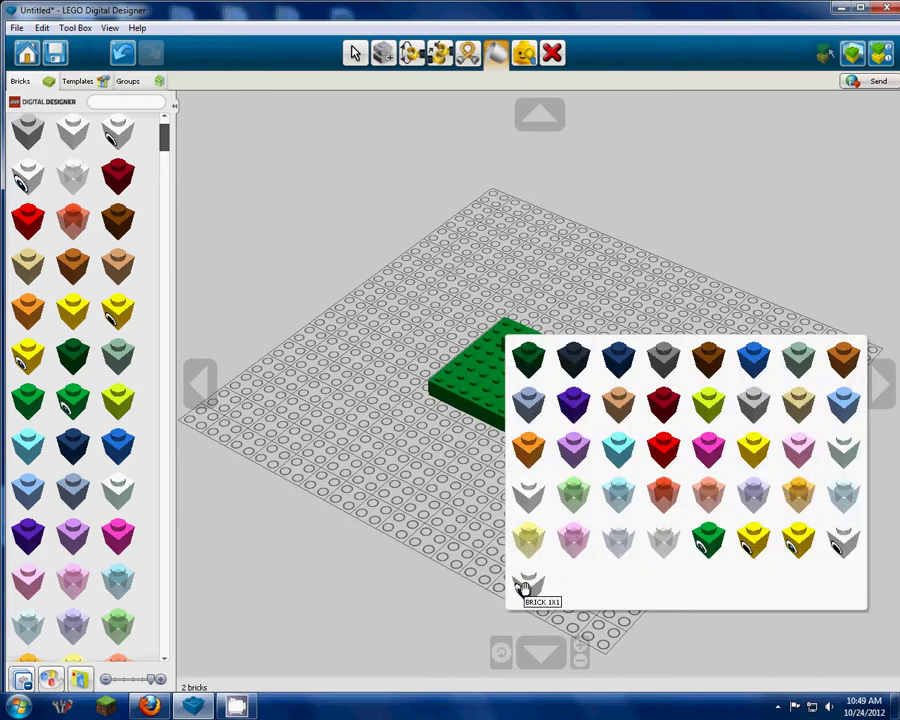
pyautogui.click(522, 588)
pyautogui.moveTo(510, 350)
pyautogui.mouseDown(button='right')
pyautogui.moveTo(569, 311)
pyautogui.moveTo(697, 281)
pyautogui.moveTo(737, 287)
pyautogui.moveTo(480, 105)
pyautogui.mouseUp(button='right')
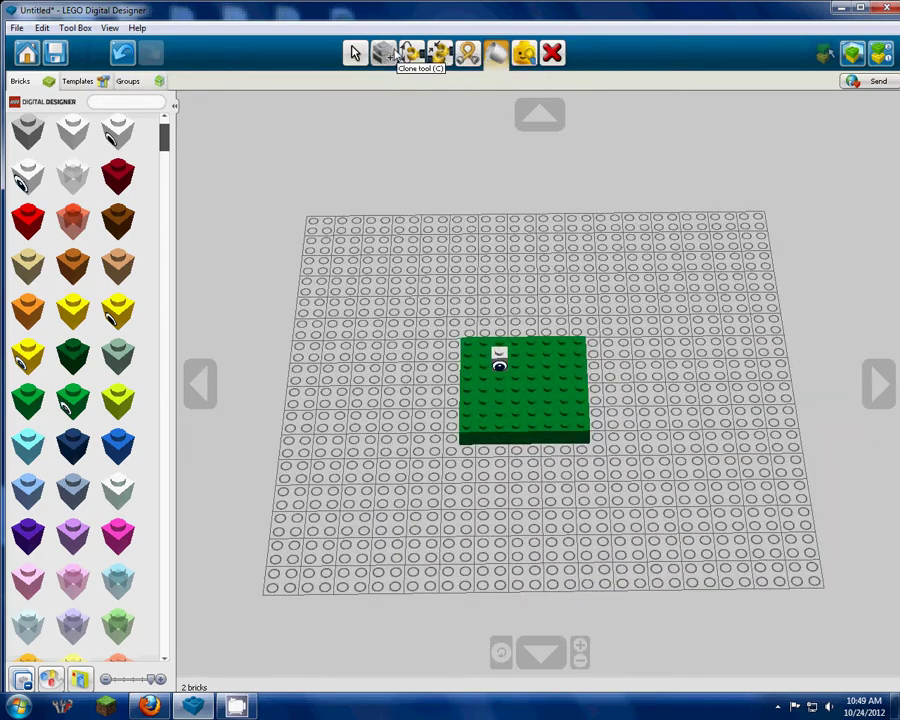
pyautogui.click(355, 53)
# Clone the white eye brick and set the copy beside the first one
pyautogui.click(385, 54)
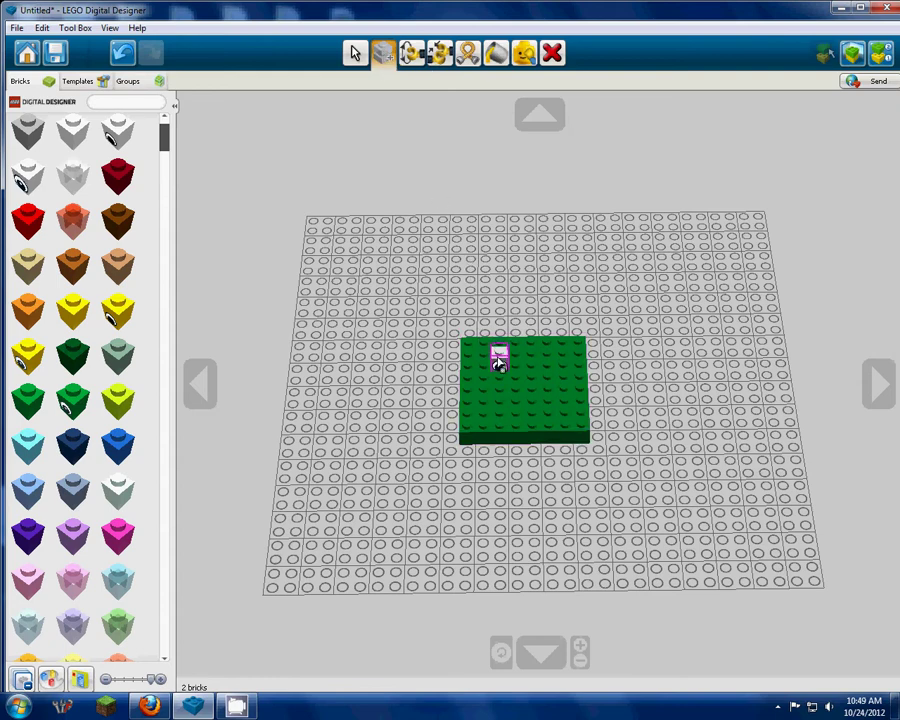
pyautogui.click(498, 360)
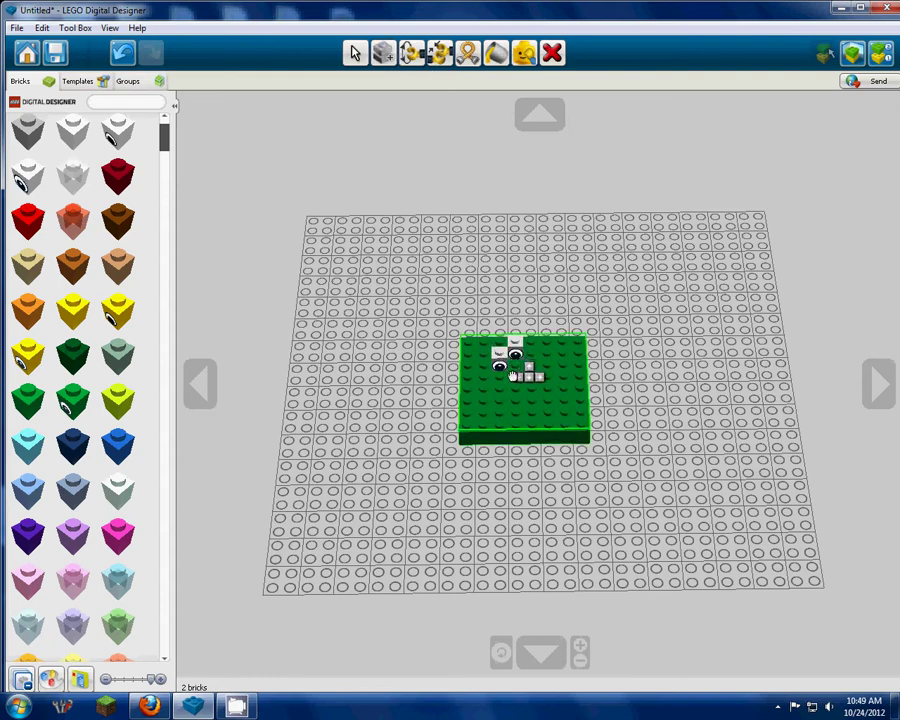
pyautogui.click(515, 372)
pyautogui.moveTo(554, 285); pyautogui.dragTo(516, 186, button='right')
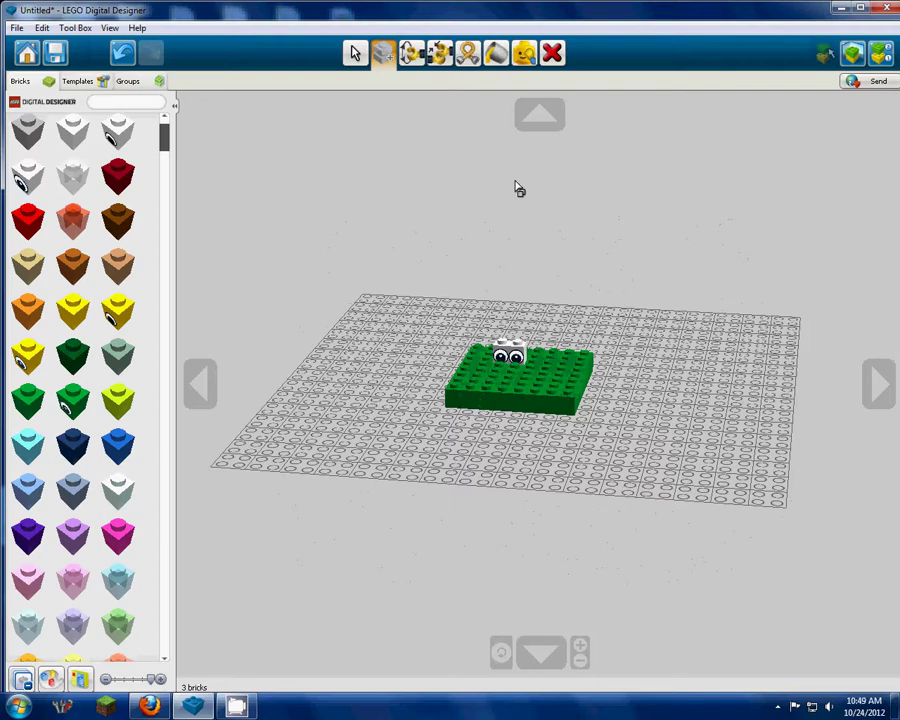
pyautogui.scroll(2, 520, 272)
pyautogui.scroll(4, 527, 278)
pyautogui.moveTo(527, 278); pyautogui.dragTo(556, 263, button='right')
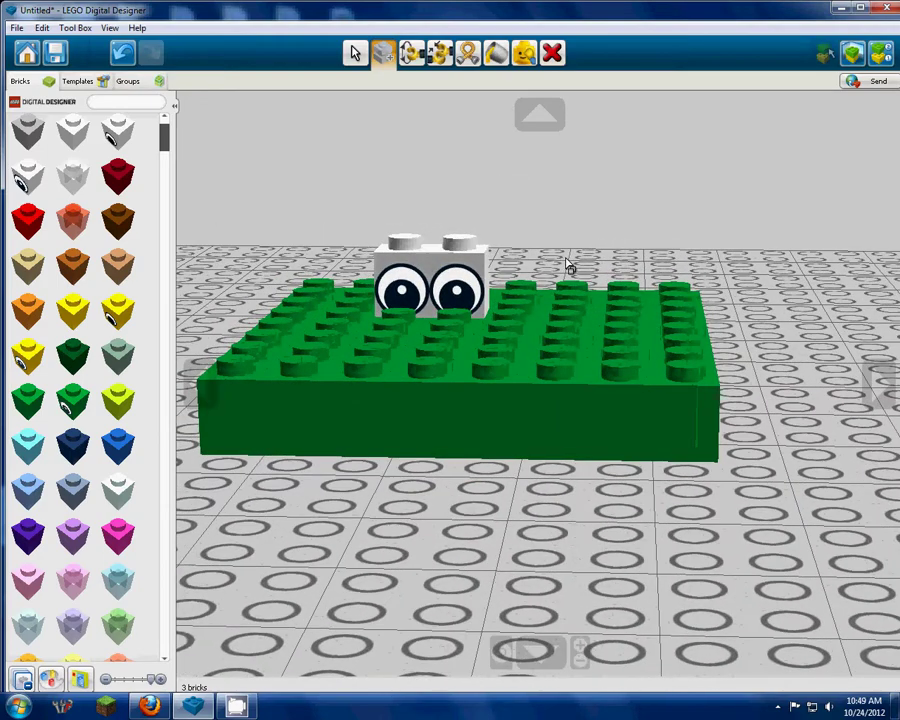
pyautogui.scroll(-5, 568, 263)
pyautogui.scroll(1, 152, 138)
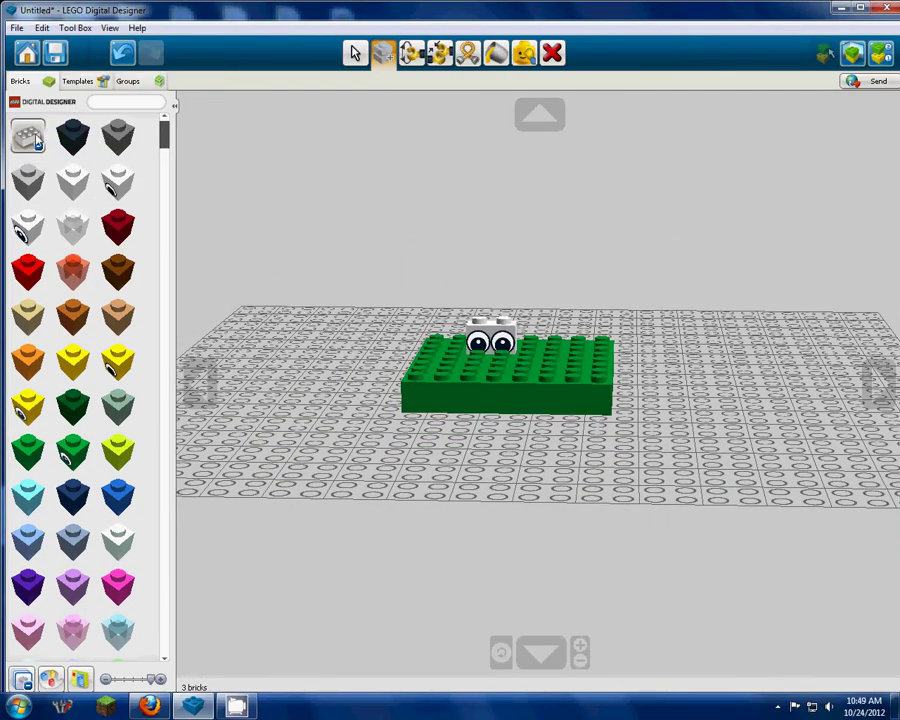
pyautogui.scroll(-10, 155, 237)
pyautogui.moveTo(165, 235); pyautogui.dragTo(168, 274)
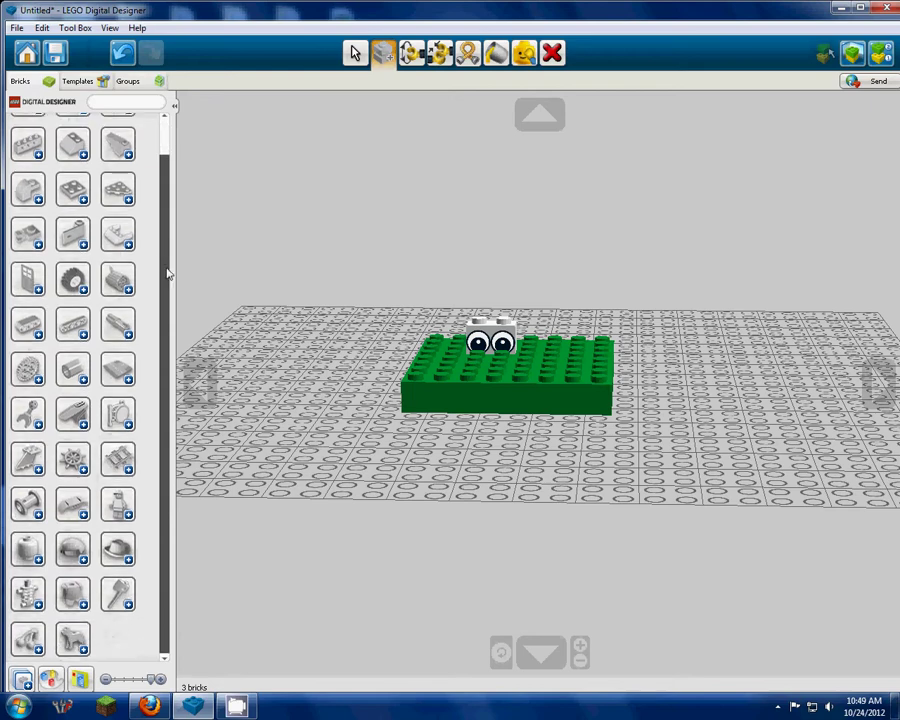
pyautogui.moveTo(389, 266); pyautogui.dragTo(394, 305, button='right')
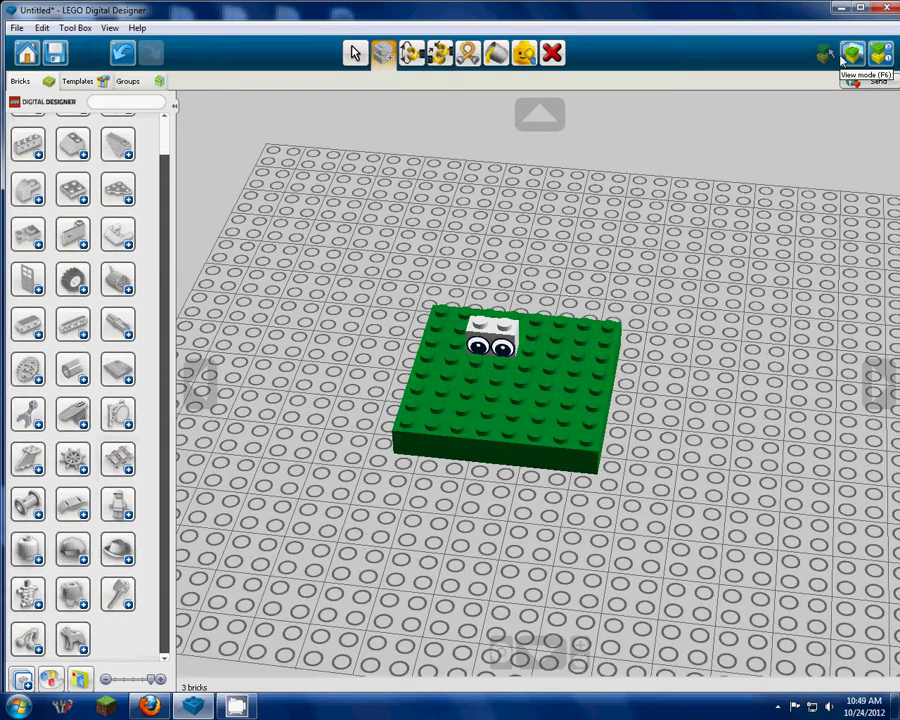
# Preview the model in View mode against grassy, water and outer-space backdrops
pyautogui.click(853, 53)
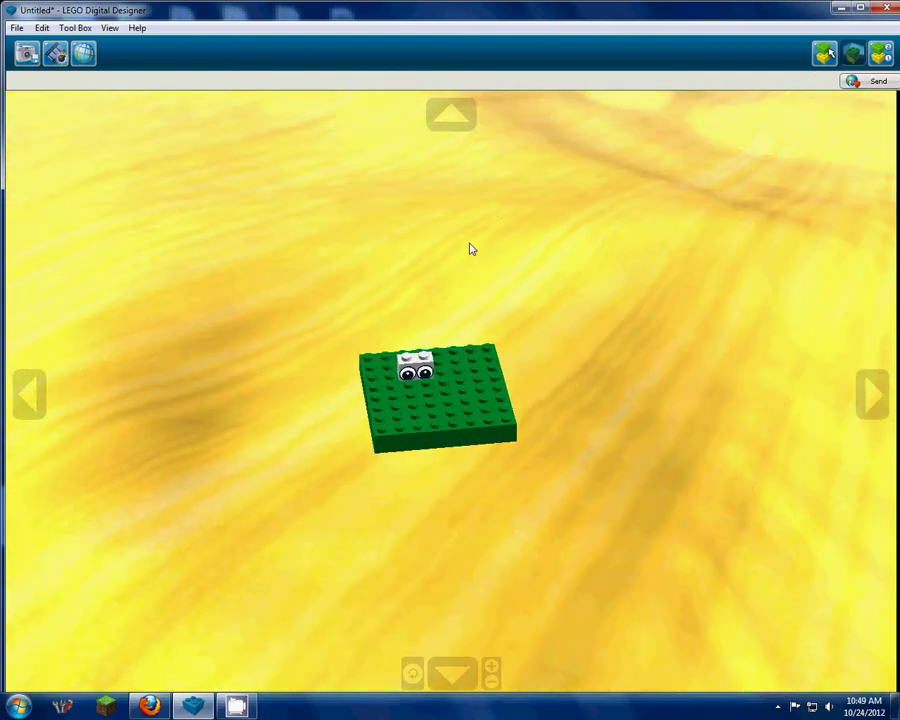
pyautogui.moveTo(428, 239)
pyautogui.mouseDown(button='right')
pyautogui.moveTo(528, 178)
pyautogui.moveTo(388, 257)
pyautogui.mouseUp(button='right')
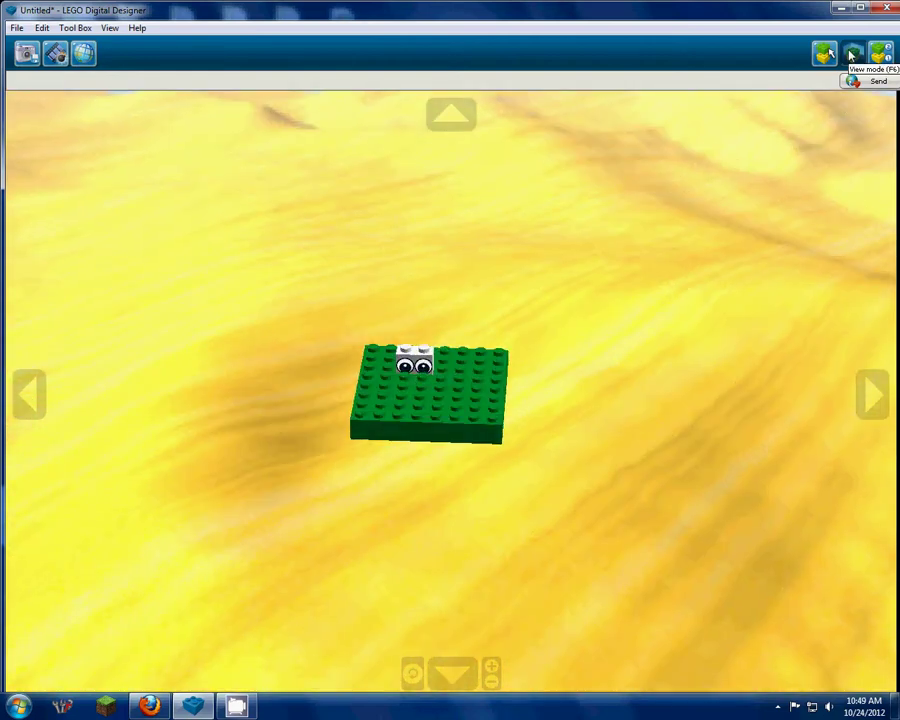
pyautogui.click(81, 60)
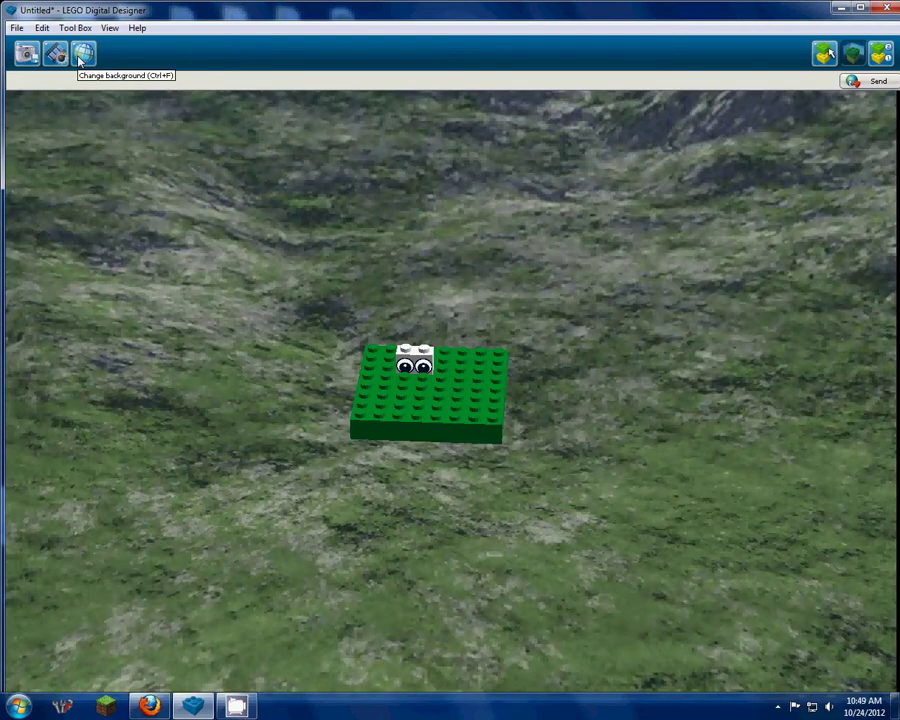
pyautogui.scroll(-3, 396, 211)
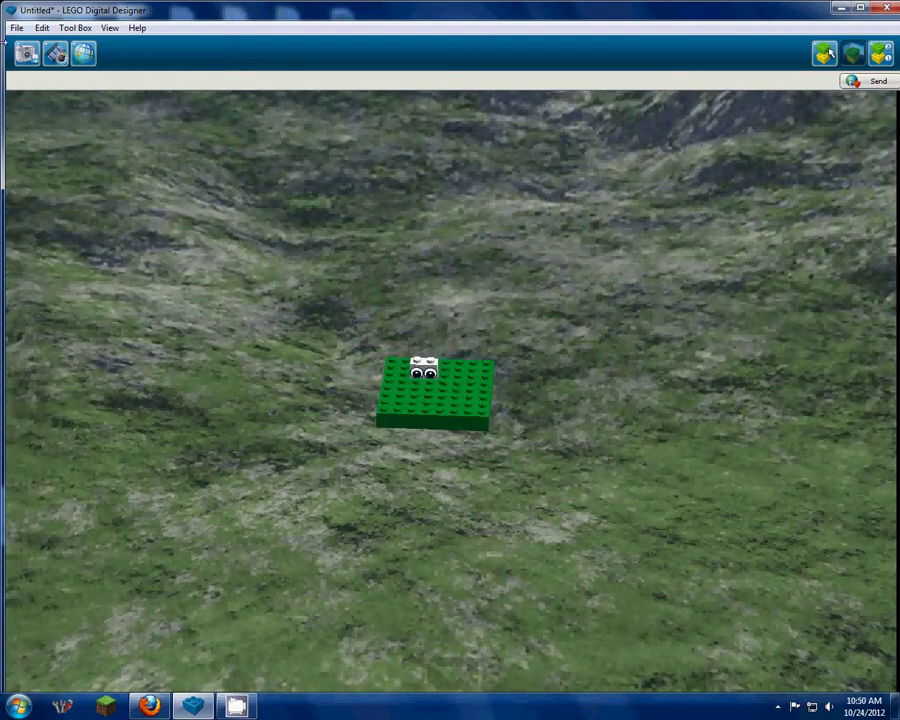
pyautogui.click(82, 53)
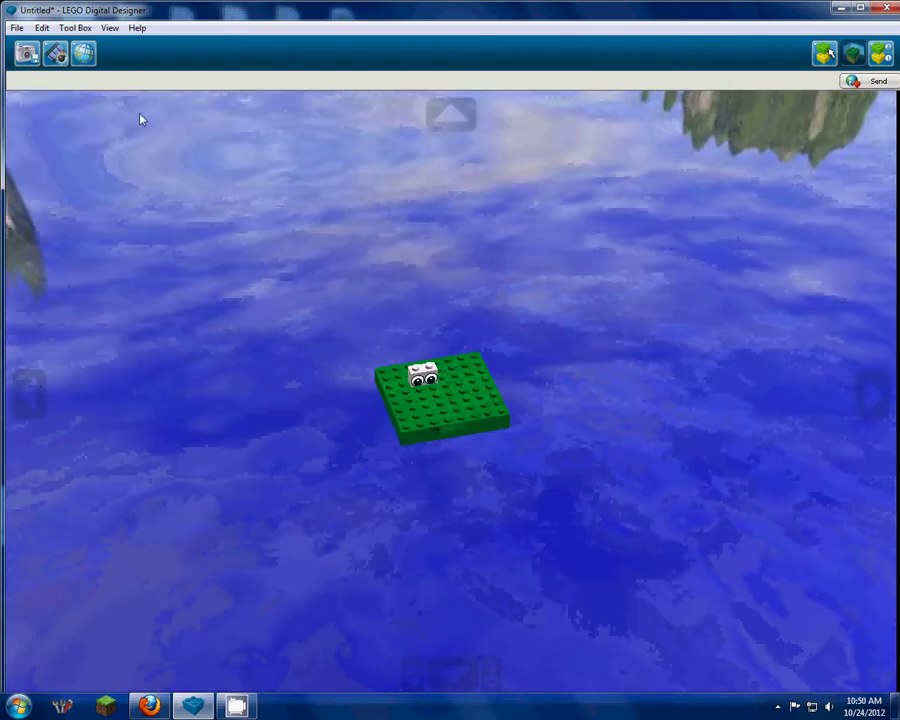
pyautogui.click(87, 63)
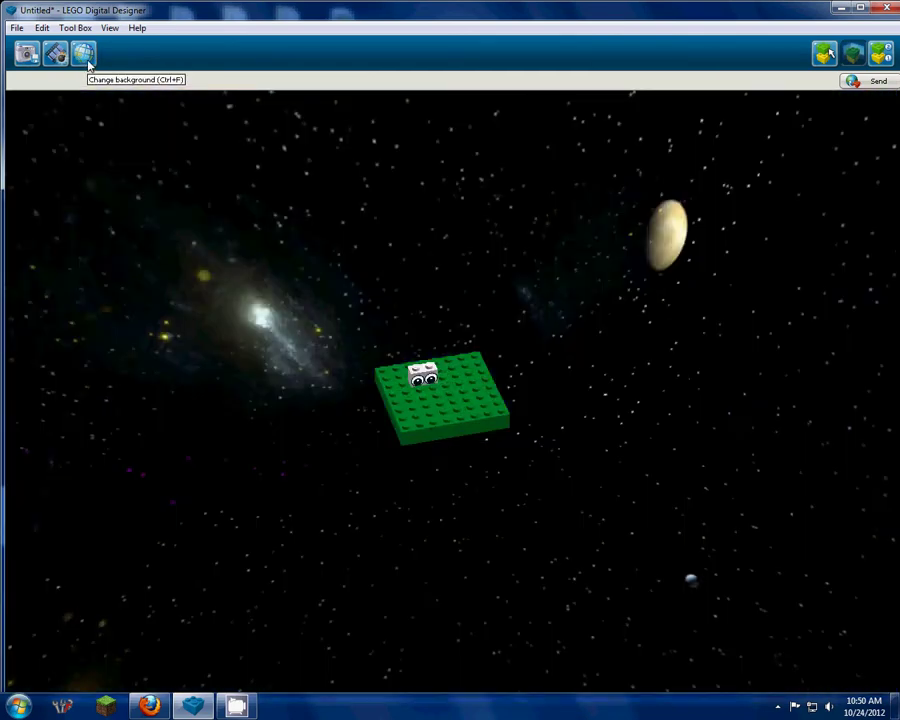
# Return to the grassy backdrop via sand, then explode the model and screenshot it
pyautogui.click(88, 63)
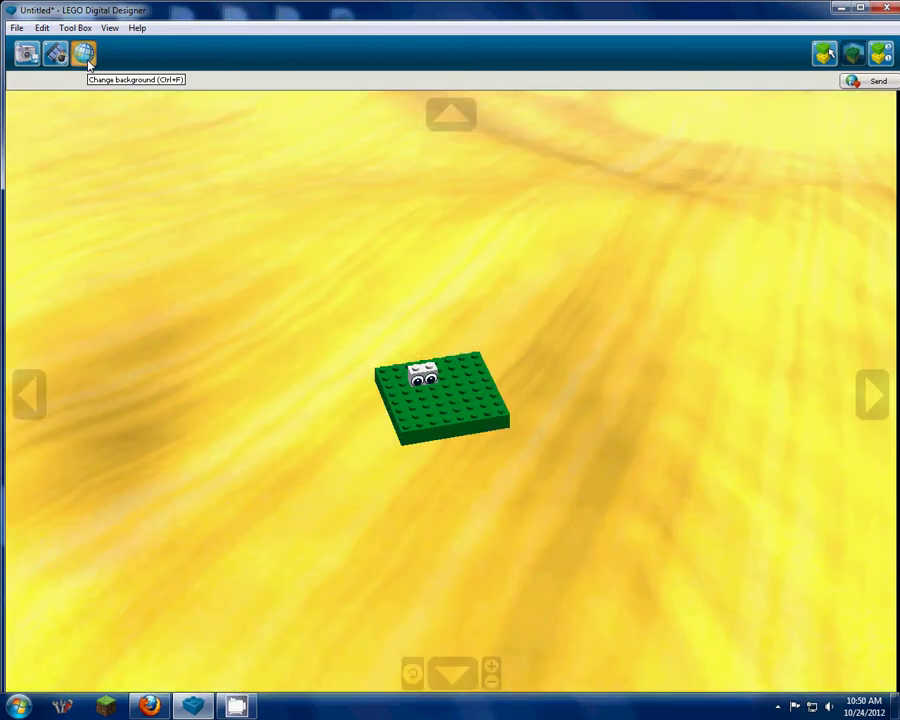
pyautogui.click(88, 63)
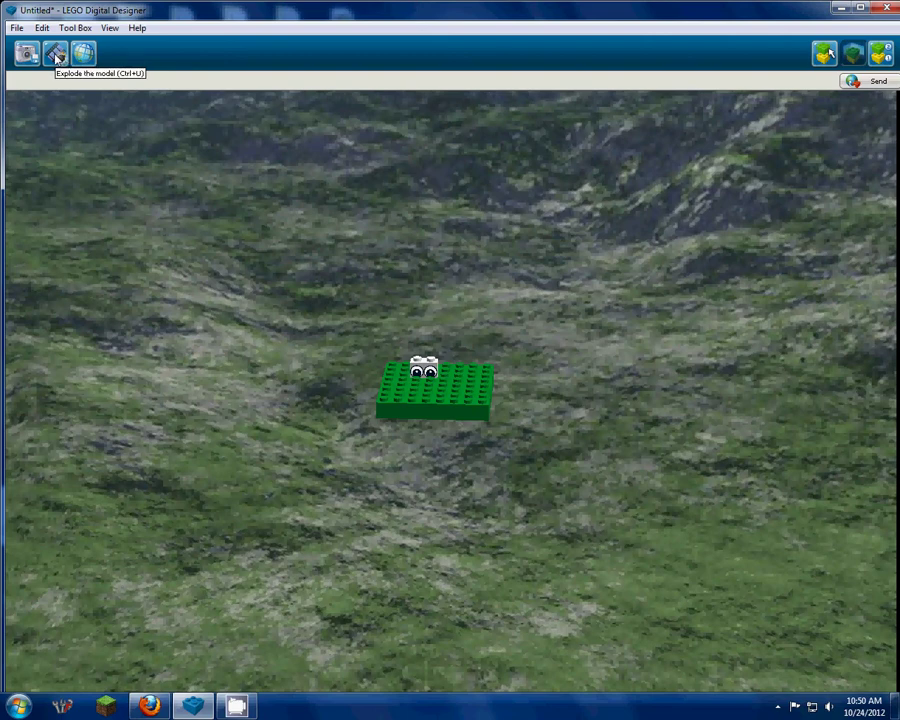
pyautogui.click(57, 57)
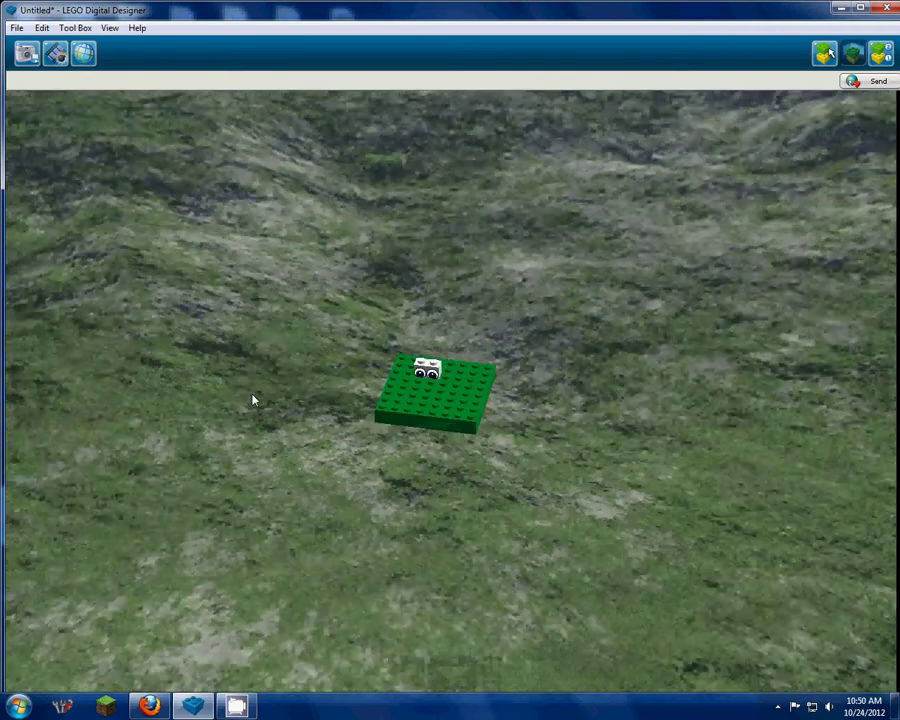
pyautogui.click(25, 58)
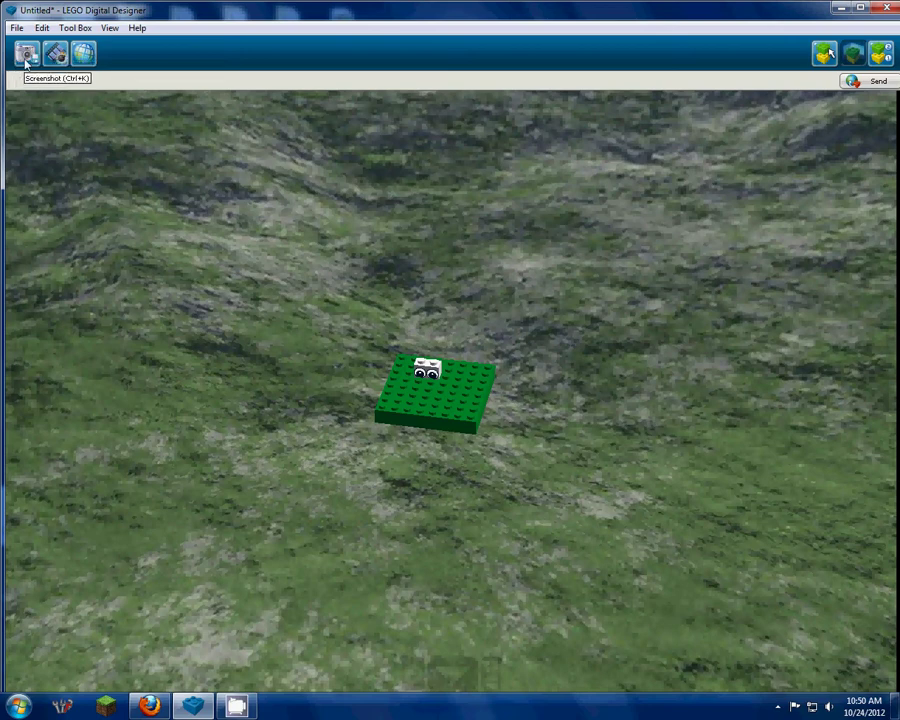
# Exit the building guide to Build mode and orbit back to a frontal view of the plate
pyautogui.click(881, 55)
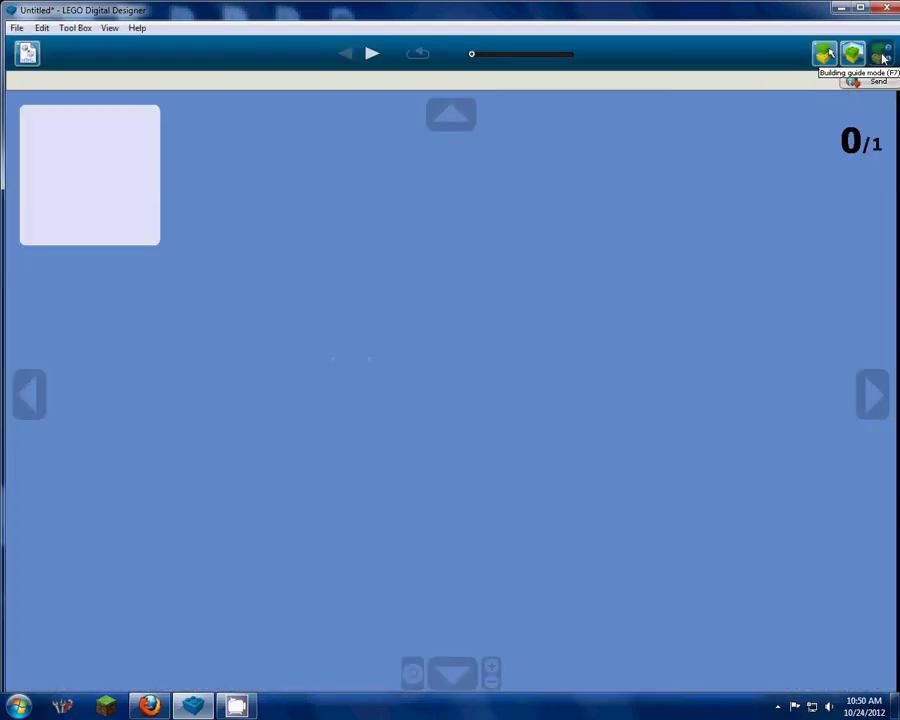
pyautogui.click(823, 55)
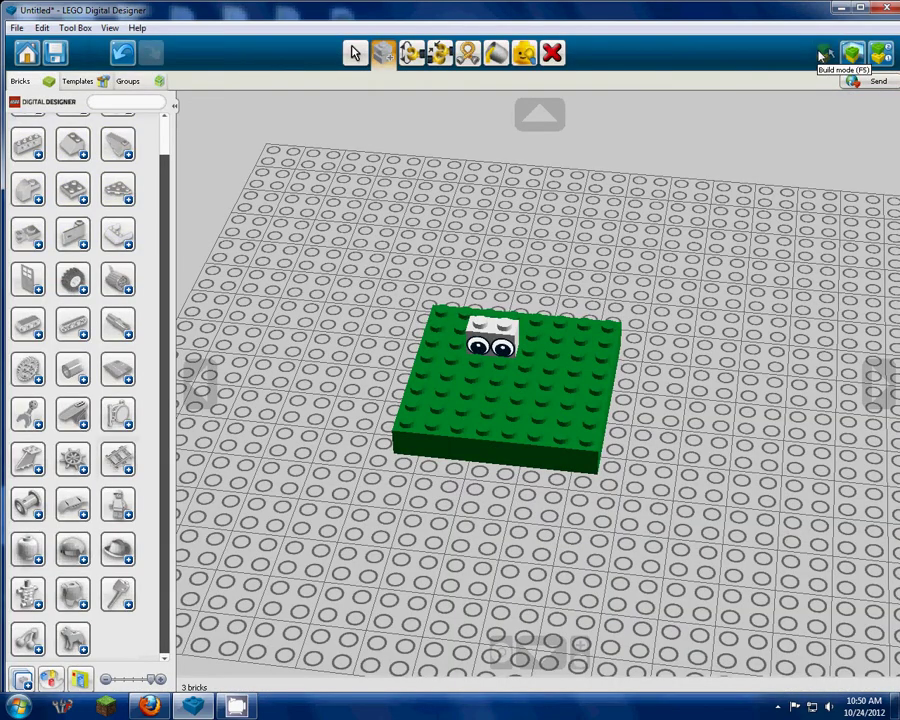
pyautogui.moveTo(506, 222); pyautogui.dragTo(643, 207, button='right')
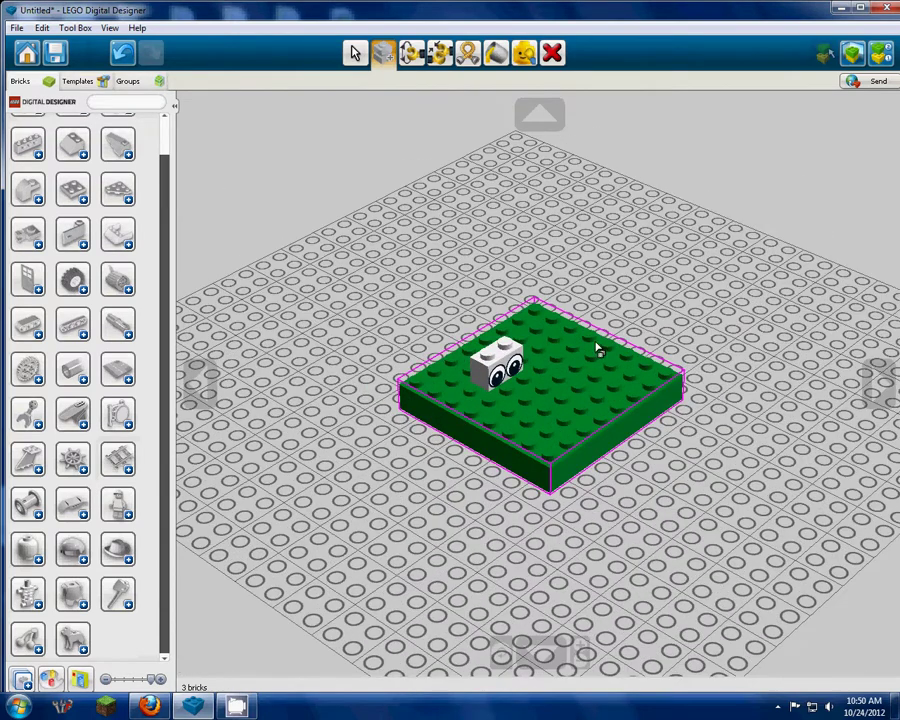
pyautogui.moveTo(538, 257); pyautogui.dragTo(378, 90, button='right')
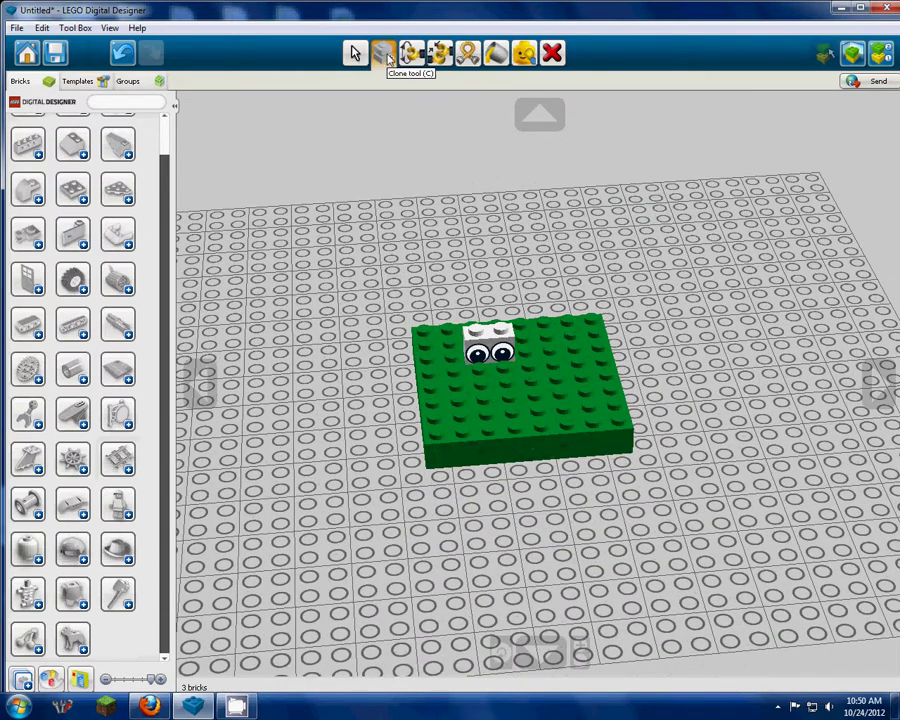
pyautogui.click(355, 53)
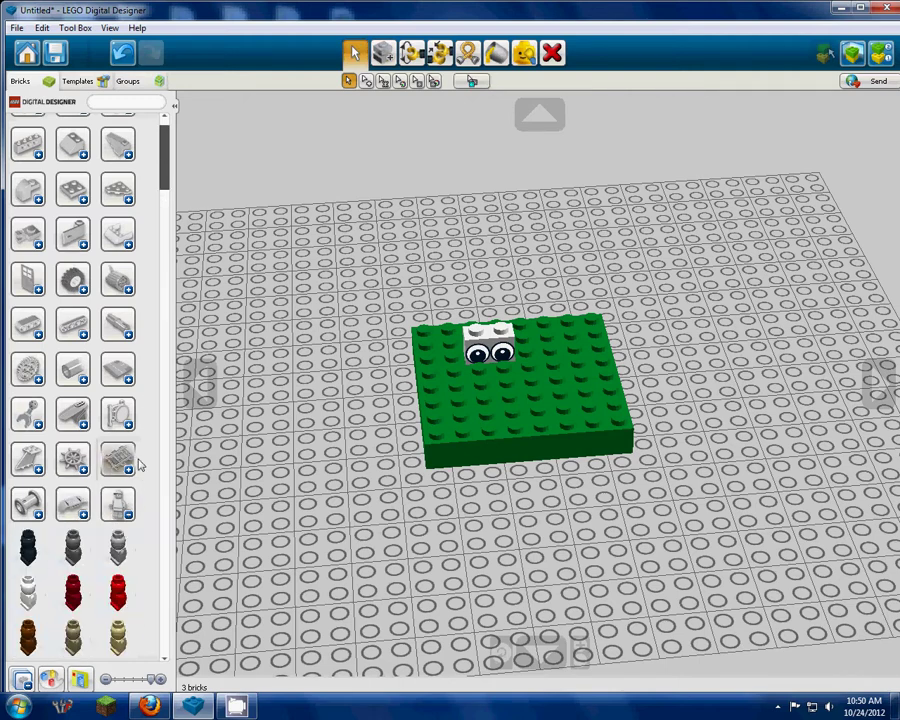
# Place green minifigure legs beside the green plate
pyautogui.moveTo(166, 192)
pyautogui.mouseDown()
pyautogui.moveTo(172, 418)
pyautogui.moveTo(175, 389)
pyautogui.mouseUp()
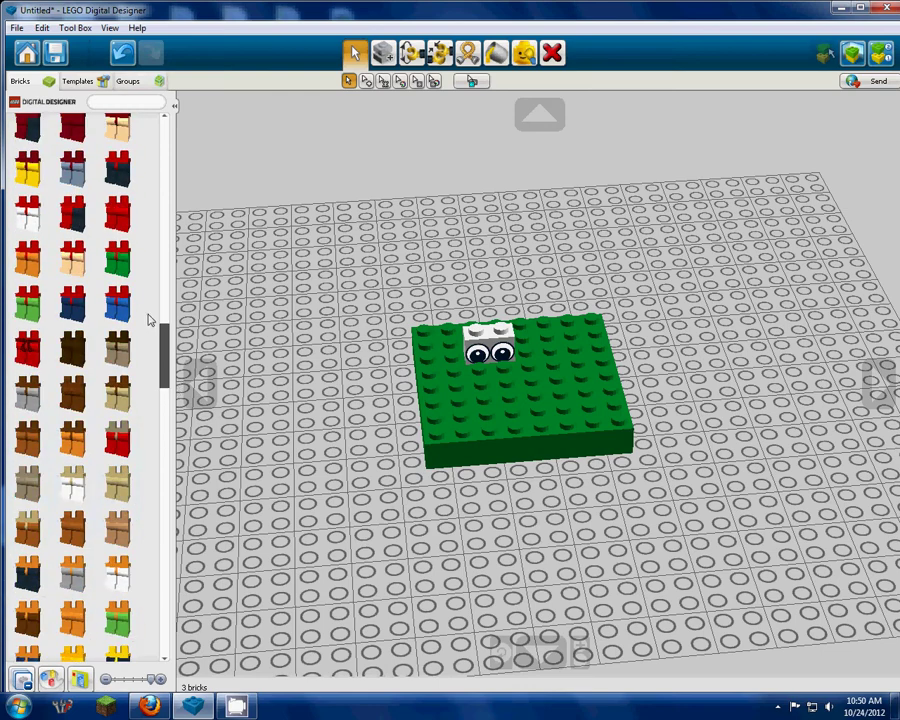
pyautogui.click(116, 260)
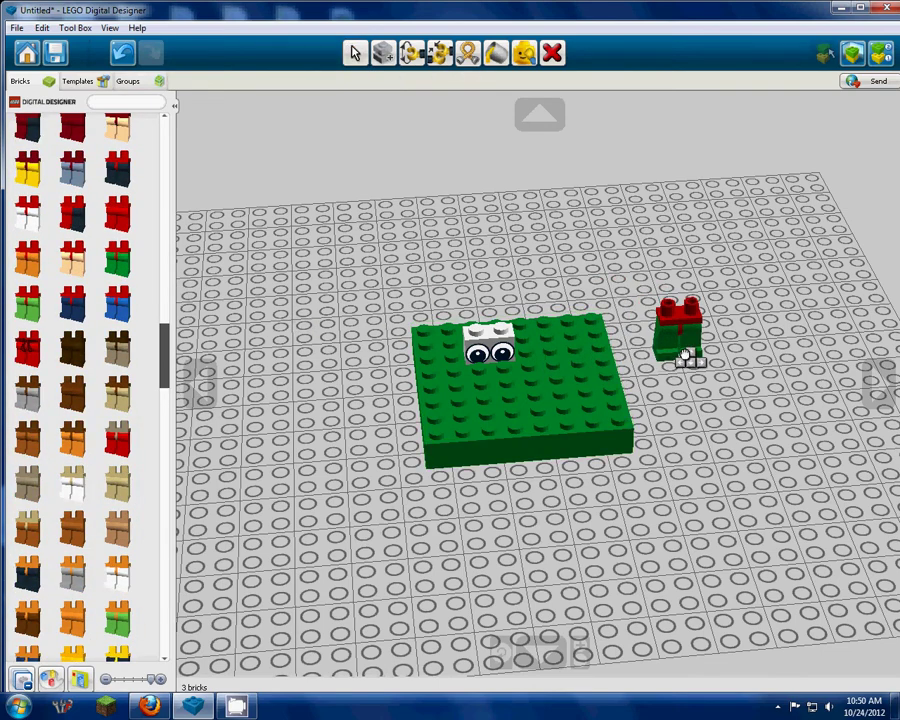
pyautogui.click(698, 360)
pyautogui.moveTo(698, 360); pyautogui.dragTo(655, 477, button='right')
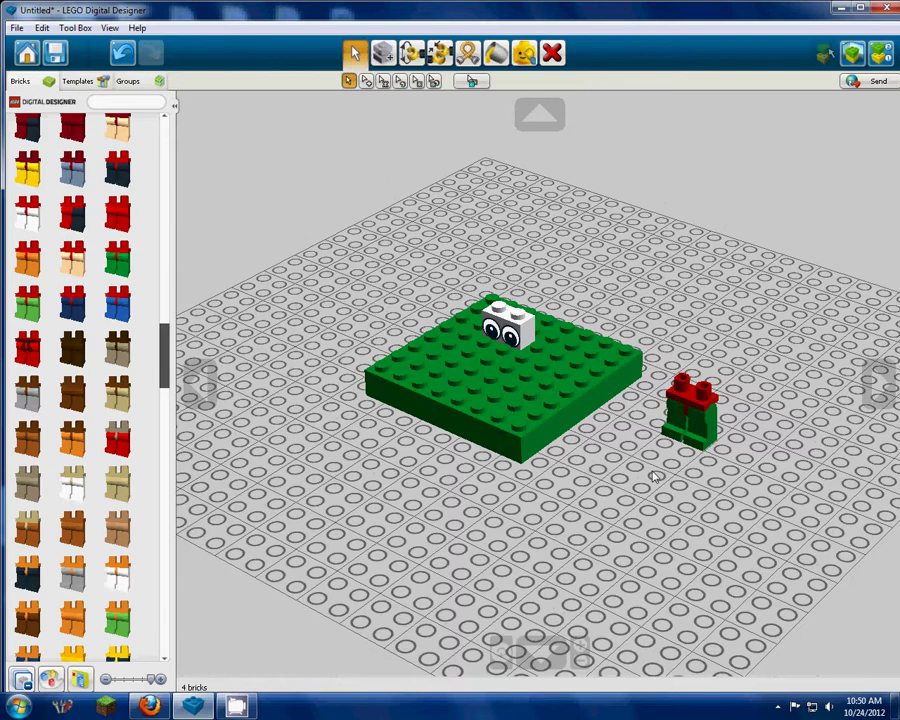
# Attach the brown torso from the palette onto the minifigure legs
pyautogui.scroll(-2, 110, 450)
pyautogui.scroll(2, 160, 266)
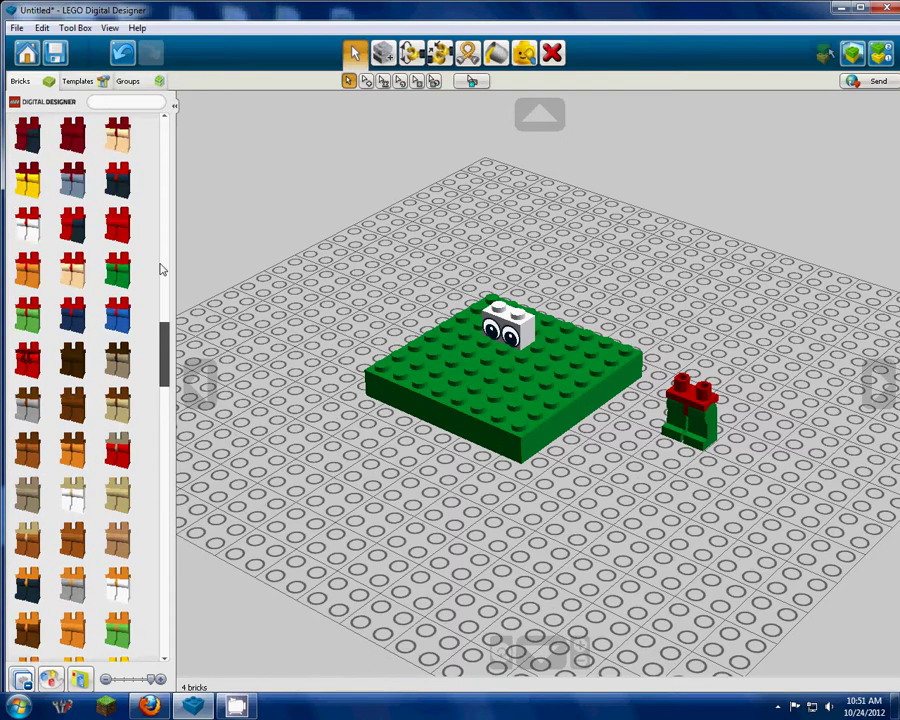
pyautogui.scroll(5, 166, 230)
pyautogui.moveTo(168, 207); pyautogui.dragTo(172, 487)
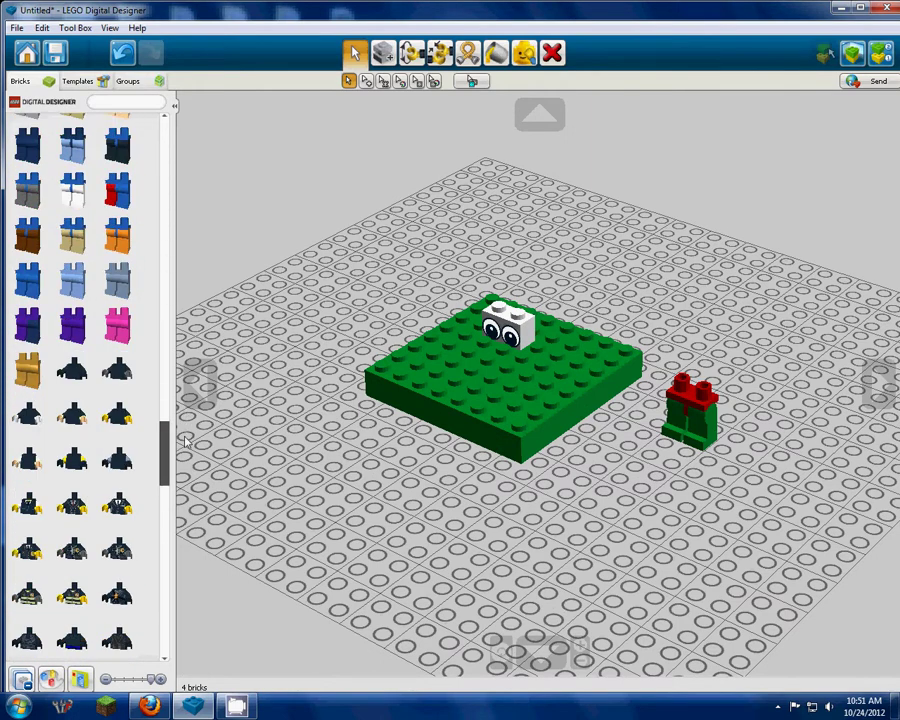
pyautogui.scroll(-5, 150, 488)
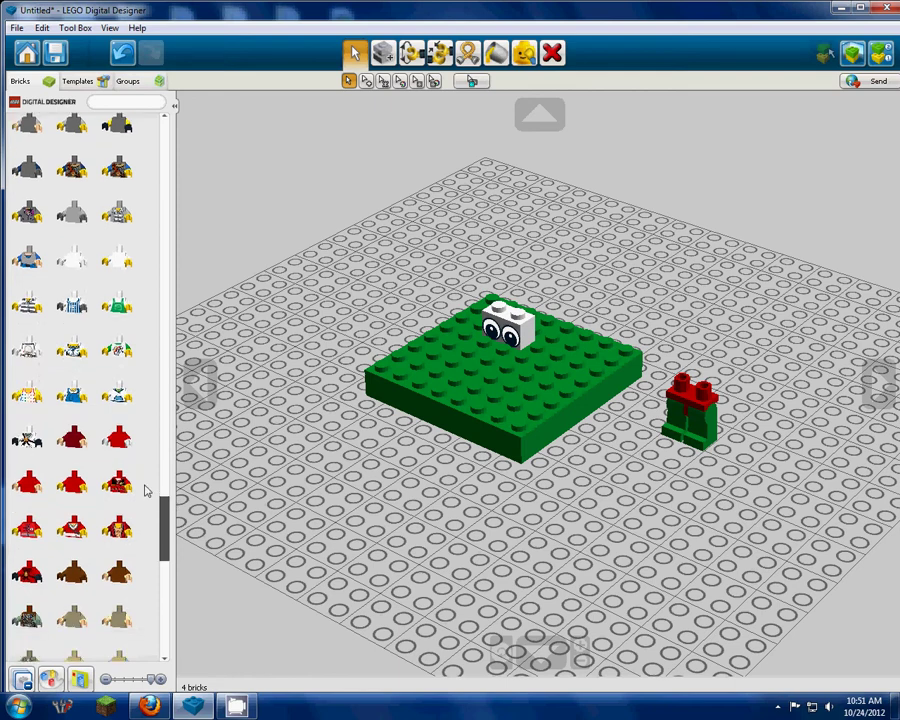
pyautogui.scroll(-1, 145, 490)
pyautogui.click(120, 512)
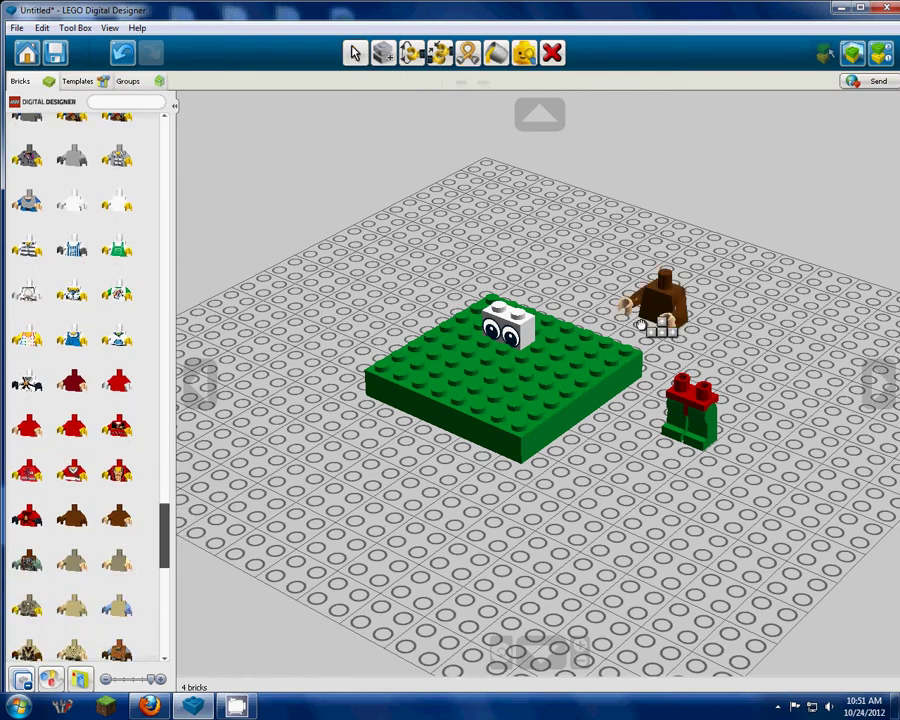
pyautogui.click(690, 385)
pyautogui.moveTo(677, 291); pyautogui.dragTo(652, 302, button='right')
pyautogui.moveTo(165, 522)
pyautogui.mouseDown()
pyautogui.moveTo(179, 572)
pyautogui.moveTo(172, 612)
pyautogui.mouseUp()
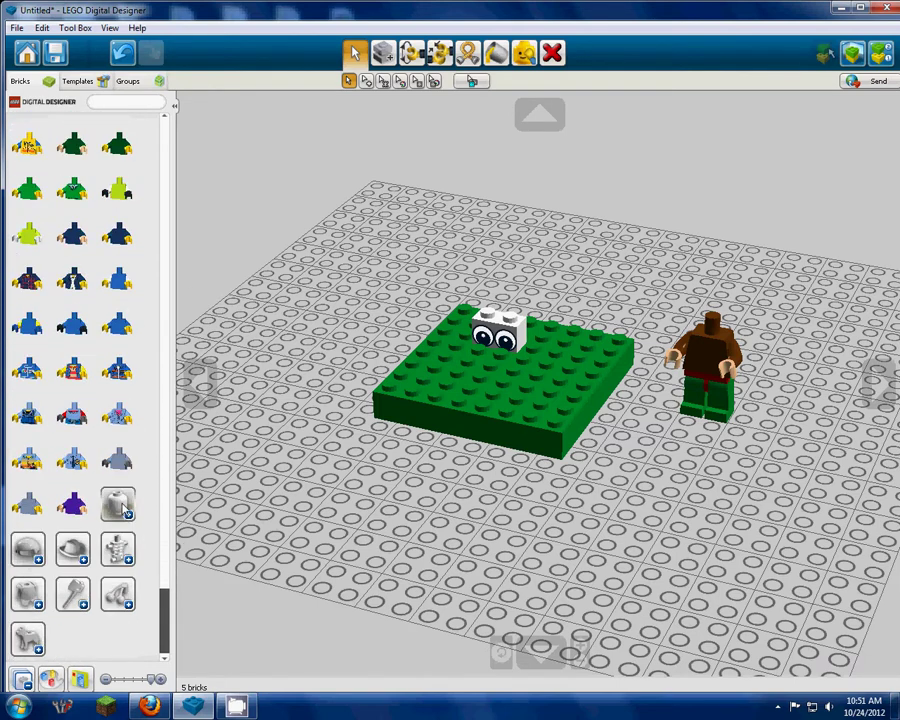
# Attach the black red-eyed head onto the brown torso
pyautogui.click(120, 505)
pyautogui.scroll(-3, 120, 340)
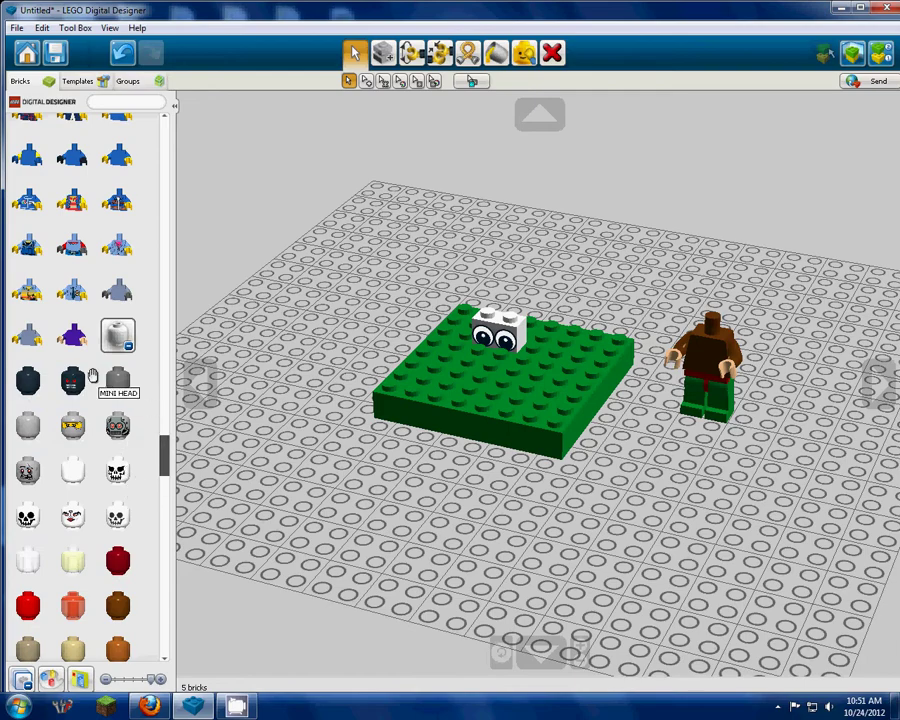
pyautogui.click(75, 380)
pyautogui.click(715, 325)
# Orbit and zoom around the scene to inspect the minifigure beside the green plate
pyautogui.moveTo(735, 263)
pyautogui.mouseDown(button='right')
pyautogui.moveTo(688, 333)
pyautogui.moveTo(635, 259)
pyautogui.moveTo(713, 257)
pyautogui.moveTo(804, 227)
pyautogui.moveTo(755, 240)
pyautogui.moveTo(257, 510)
pyautogui.mouseUp(button='right')
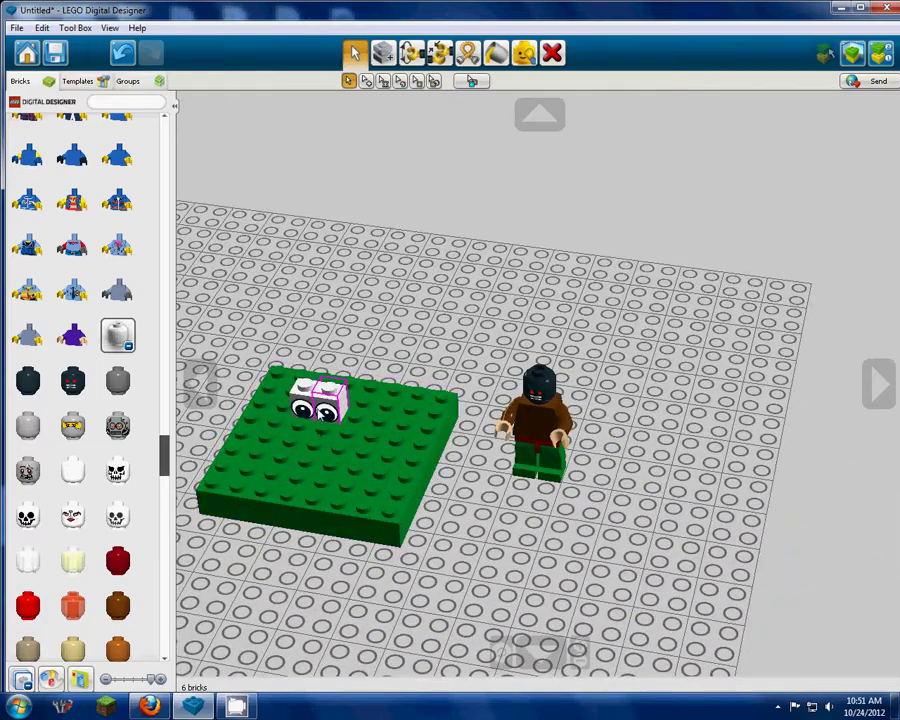
pyautogui.moveTo(535, 480)
pyautogui.mouseDown(button='right')
pyautogui.moveTo(503, 259)
pyautogui.moveTo(576, 247)
pyautogui.moveTo(354, 357)
pyautogui.moveTo(372, 372)
pyautogui.moveTo(313, 442)
pyautogui.mouseUp(button='right')
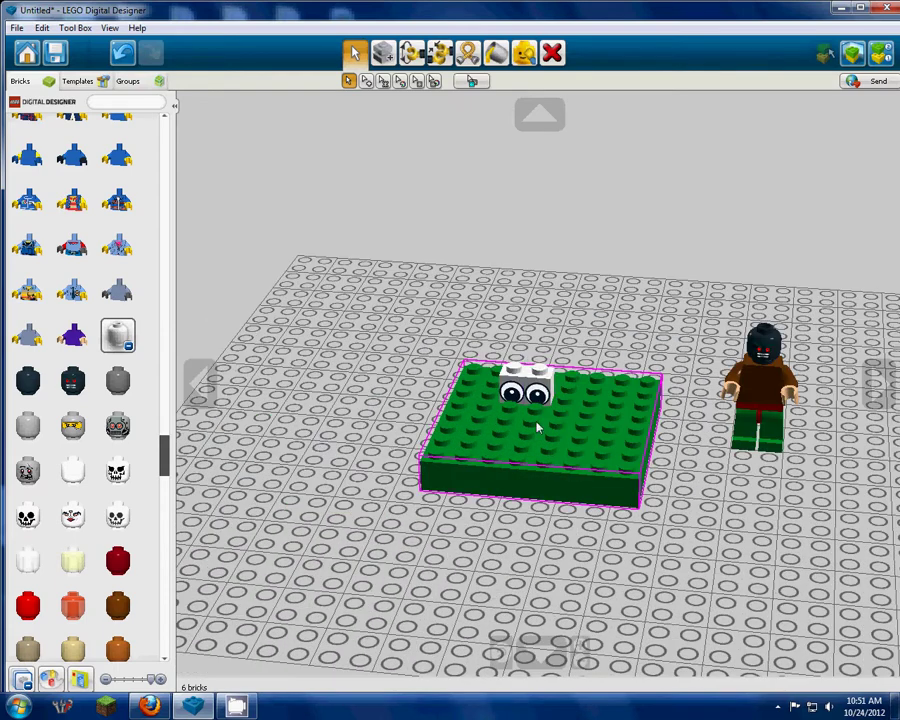
pyautogui.moveTo(538, 426); pyautogui.dragTo(550, 424, button='right')
pyautogui.moveTo(758, 352); pyautogui.dragTo(760, 398, button='right')
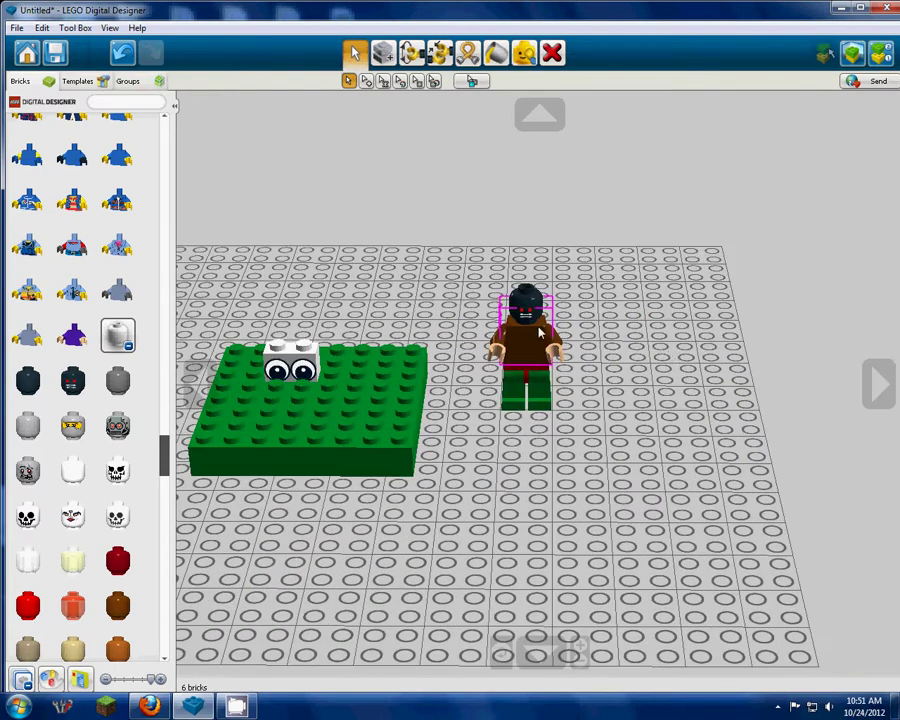
pyautogui.moveTo(540, 333); pyautogui.dragTo(537, 312, button='right')
pyautogui.moveTo(519, 428)
pyautogui.mouseDown(button='right')
pyautogui.moveTo(416, 452)
pyautogui.moveTo(313, 437)
pyautogui.mouseUp(button='right')
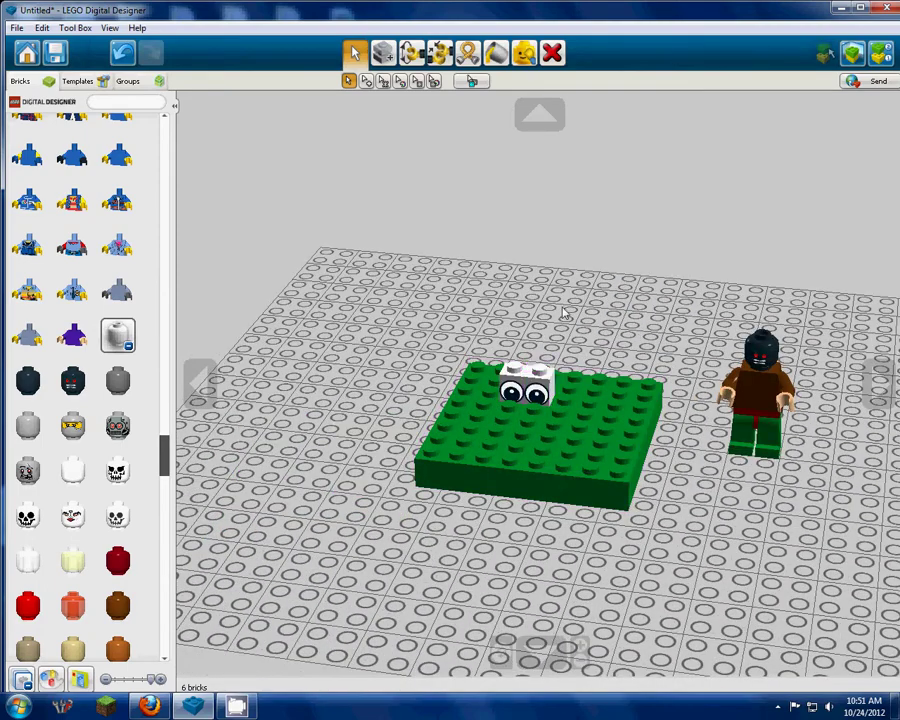
pyautogui.scroll(5, 565, 313)
pyautogui.scroll(-5, 566, 308)
pyautogui.scroll(-2, 580, 312)
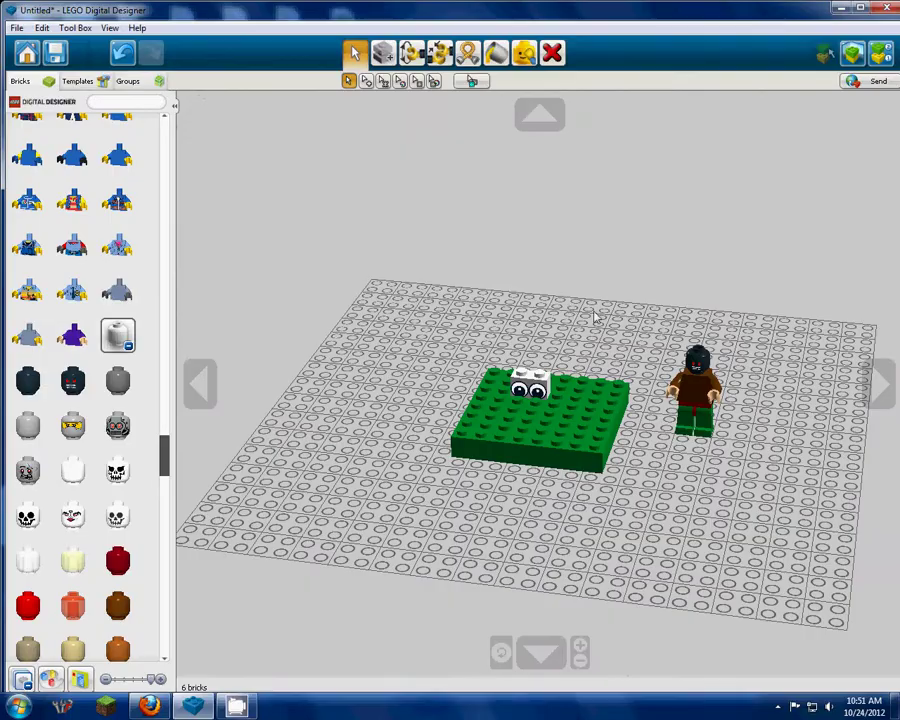
pyautogui.moveTo(594, 317)
pyautogui.mouseDown(button='right')
pyautogui.moveTo(390, 331)
pyautogui.moveTo(686, 355)
pyautogui.mouseUp(button='right')
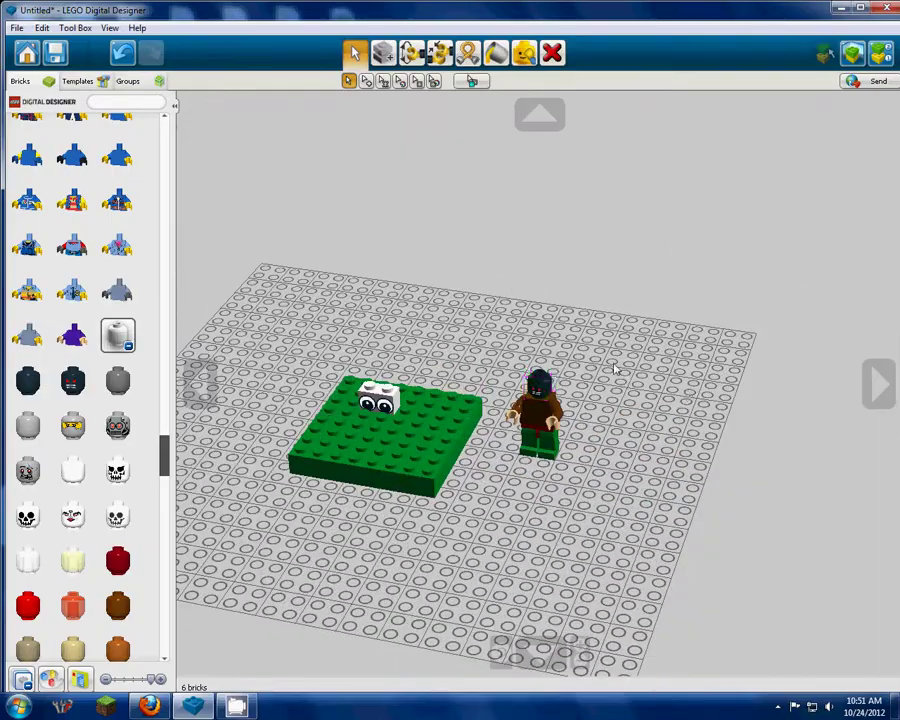
pyautogui.scroll(2, 640, 360)
pyautogui.scroll(3, 630, 352)
pyautogui.scroll(2, 617, 346)
pyautogui.scroll(-4, 617, 346)
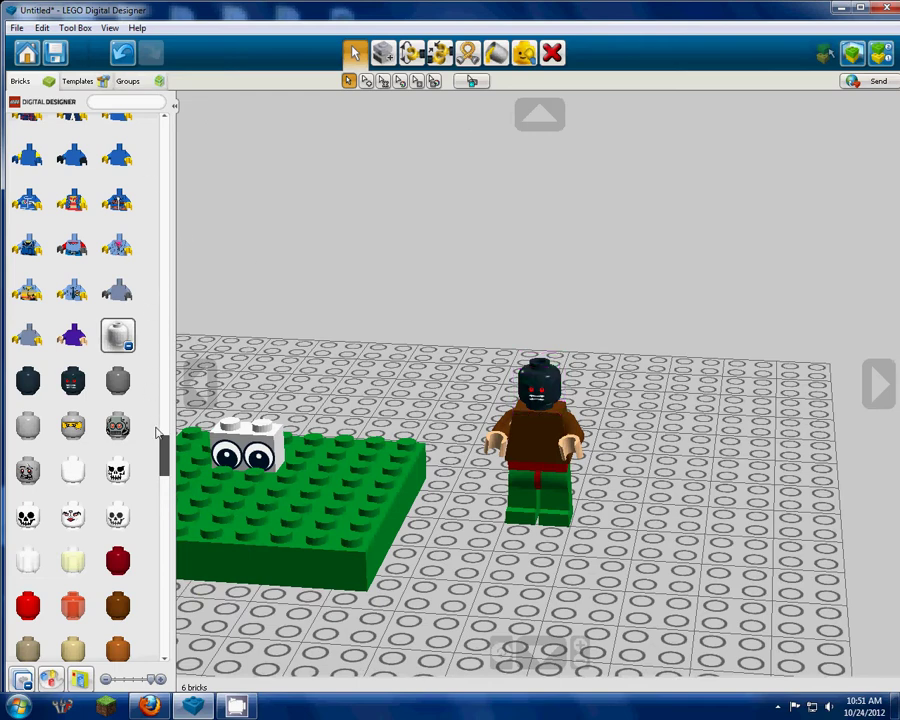
pyautogui.moveTo(165, 455)
pyautogui.mouseDown()
pyautogui.moveTo(166, 230)
pyautogui.moveTo(170, 380)
pyautogui.moveTo(171, 353)
pyautogui.mouseUp()
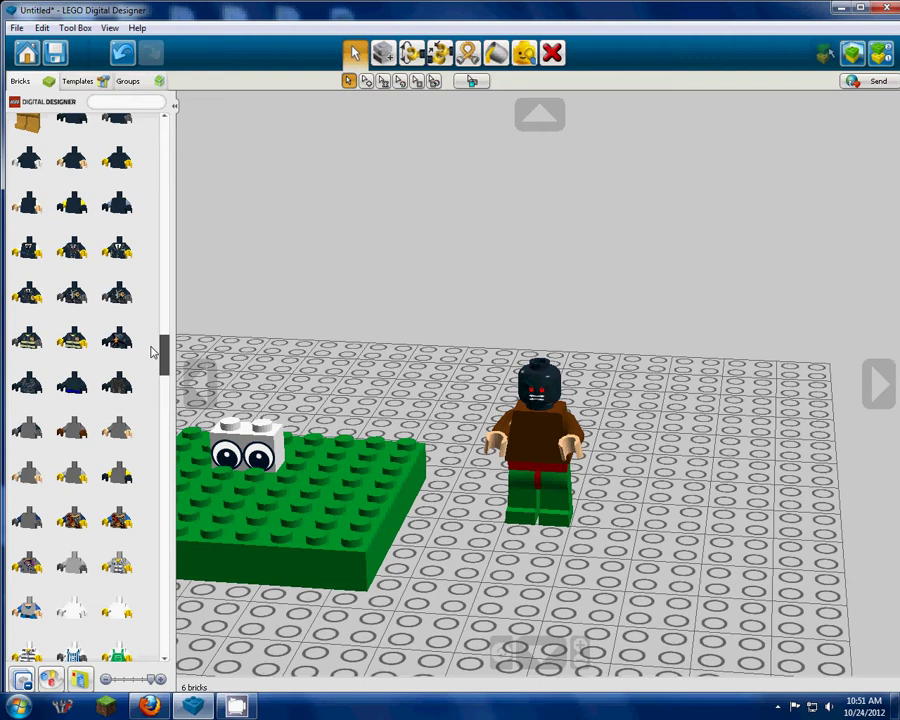
# Search the palette's headgear groups for the grey hair, discarding a stray torso pick
pyautogui.click(117, 248)
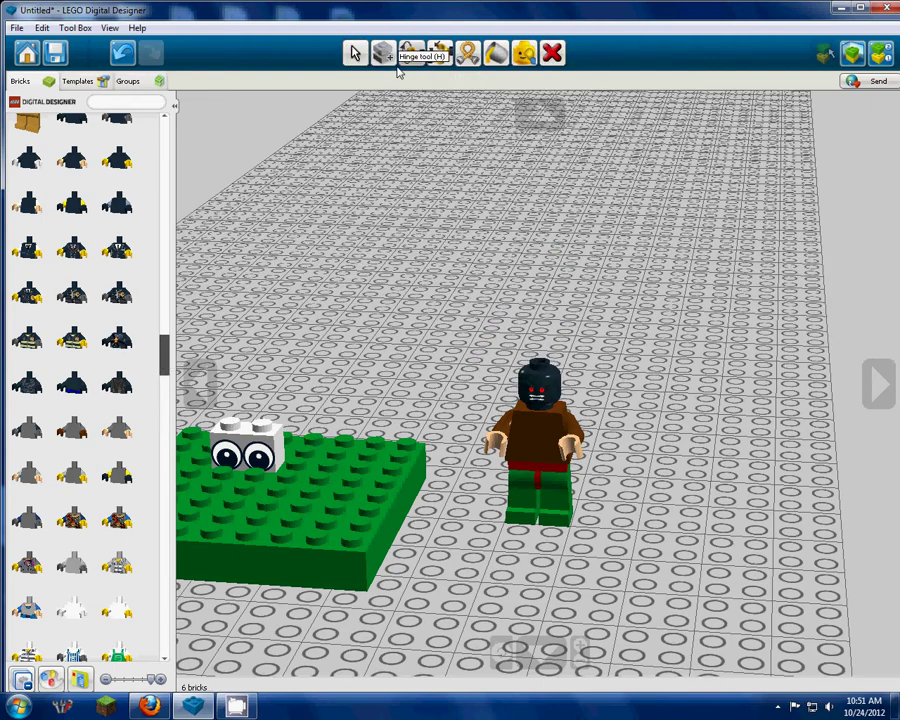
pyautogui.click(354, 53)
pyautogui.scroll(3, 152, 248)
pyautogui.scroll(5, 152, 265)
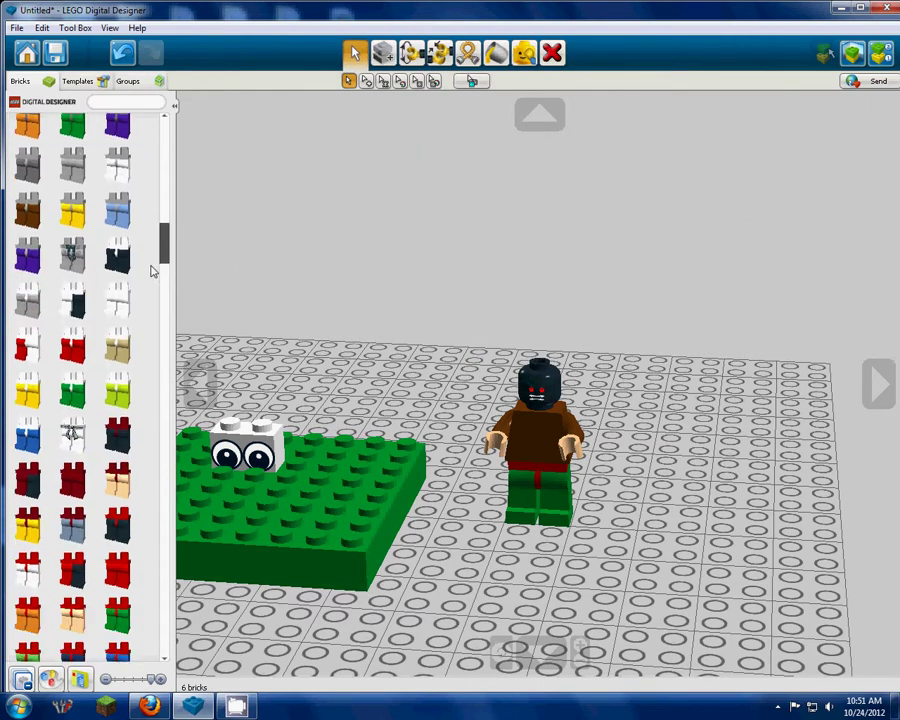
pyautogui.scroll(10, 152, 260)
pyautogui.scroll(2, 152, 150)
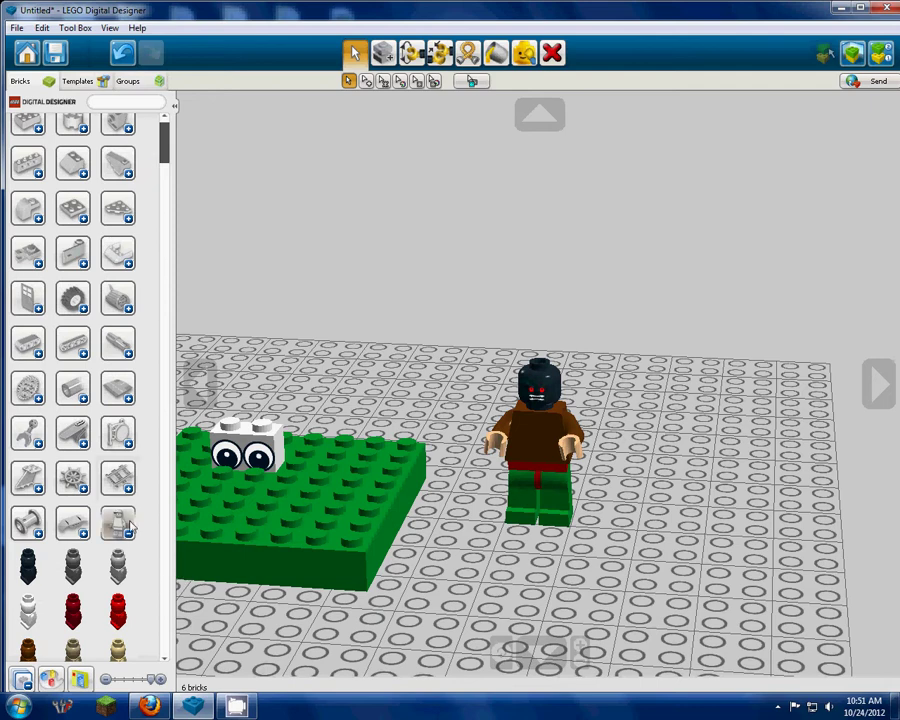
pyautogui.scroll(-3, 54, 494)
pyautogui.scroll(3, 155, 262)
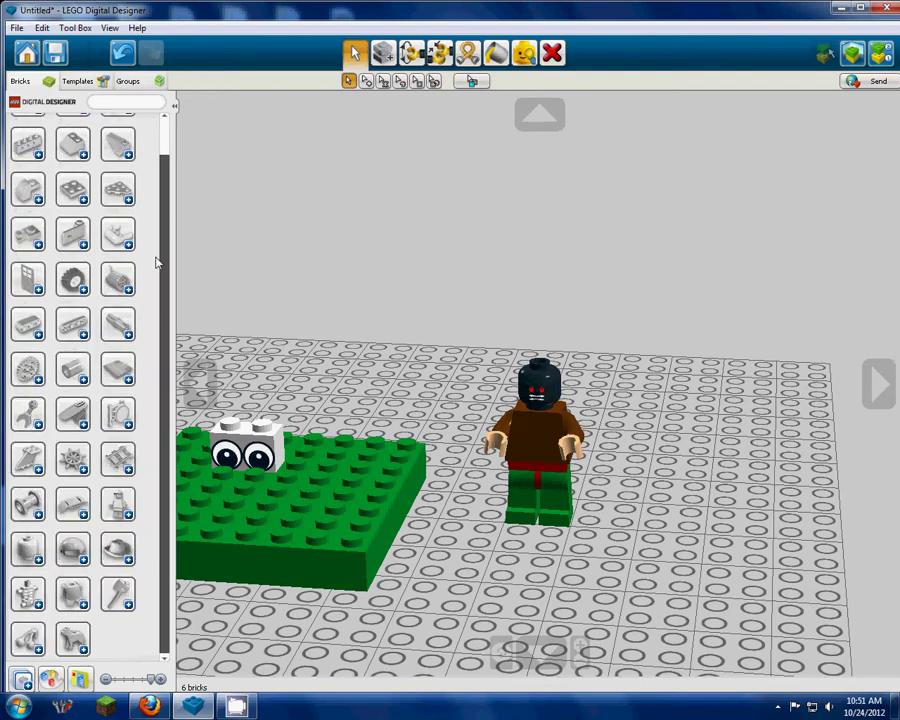
pyautogui.click(120, 508)
pyautogui.scroll(-5, 118, 470)
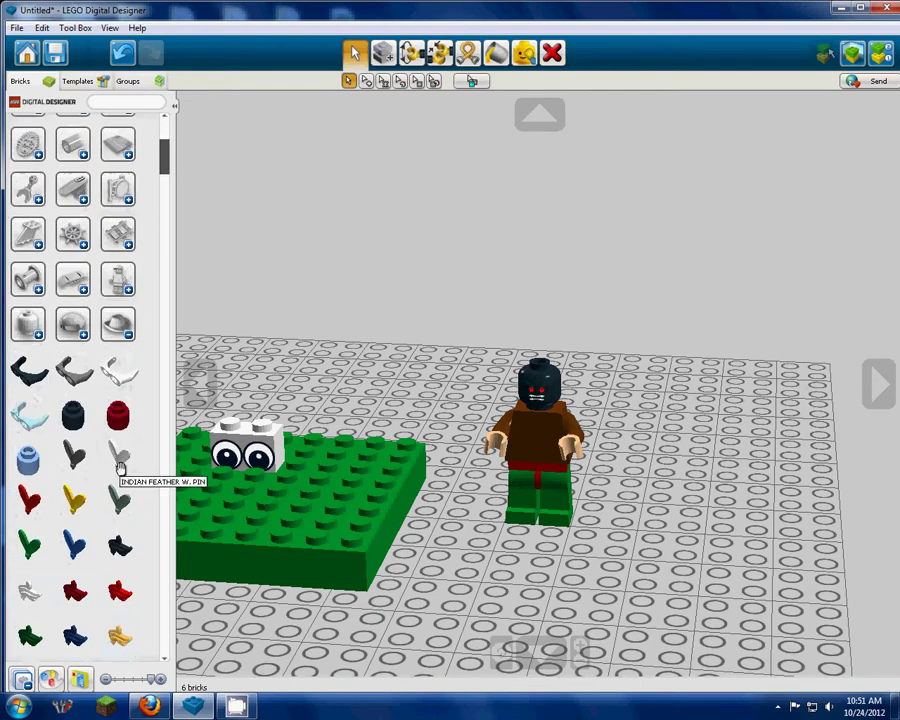
pyautogui.scroll(-4, 118, 360)
pyautogui.scroll(3, 118, 300)
pyautogui.click(76, 292)
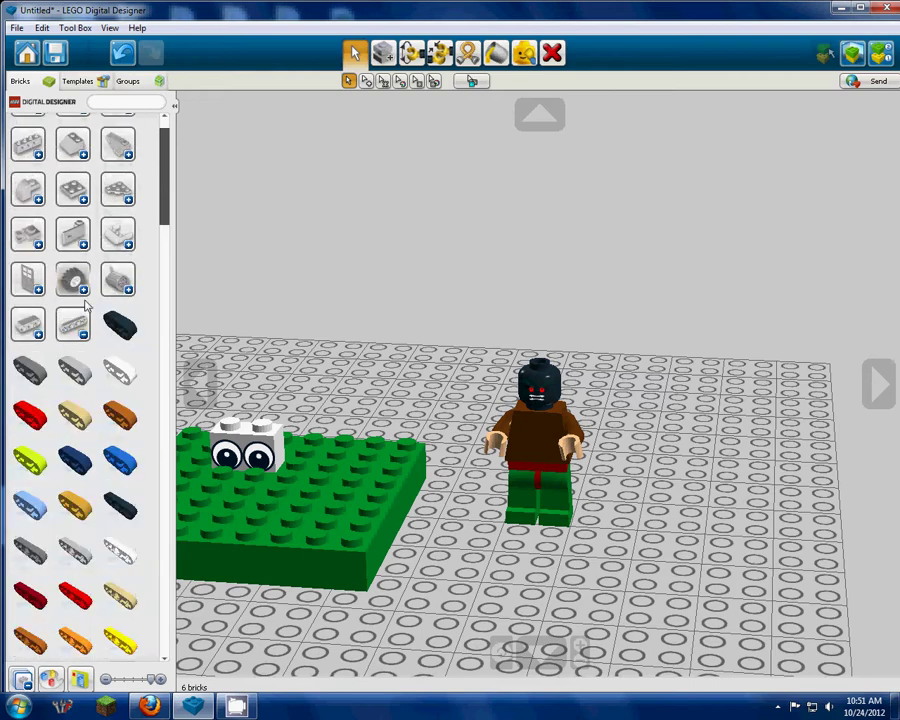
pyautogui.click(83, 292)
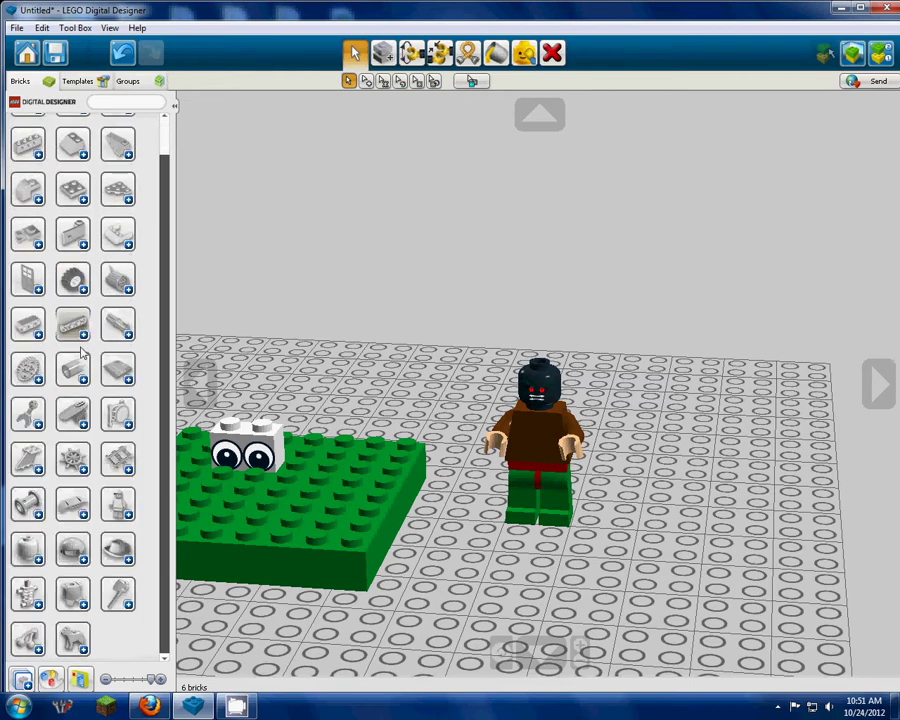
pyautogui.click(85, 540)
pyautogui.moveTo(166, 190); pyautogui.dragTo(176, 530)
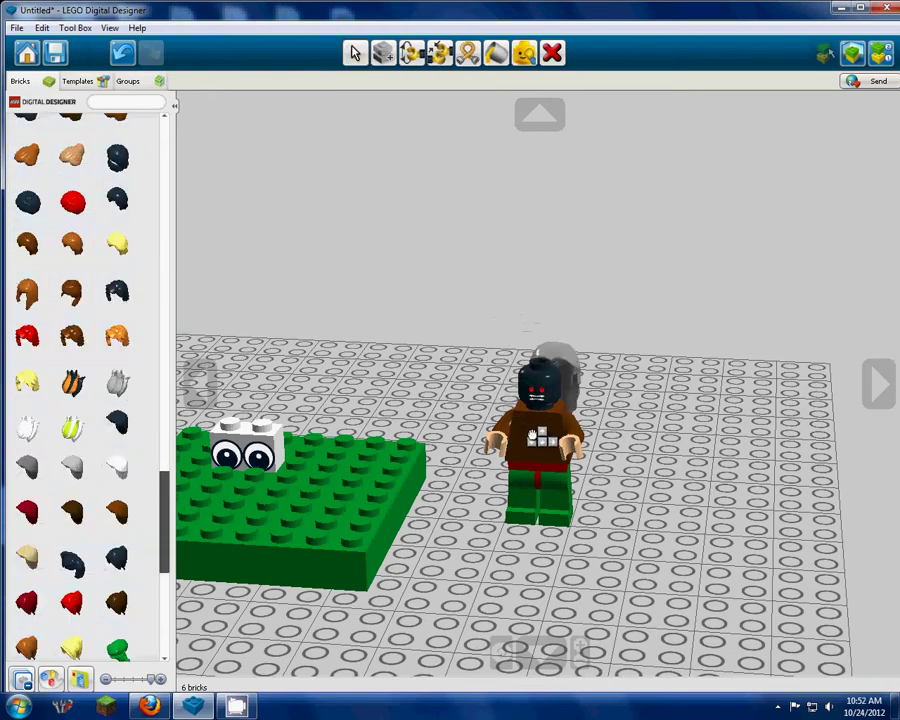
# Fit the long grey hair onto the black head and orbit to check it
pyautogui.click(548, 365)
pyautogui.moveTo(585, 360)
pyautogui.mouseDown(button='right')
pyautogui.moveTo(428, 317)
pyautogui.moveTo(263, 307)
pyautogui.moveTo(751, 311)
pyautogui.moveTo(603, 357)
pyautogui.moveTo(812, 269)
pyautogui.mouseUp(button='right')
pyautogui.scroll(-5, 598, 356)
pyautogui.scroll(5, 600, 356)
pyautogui.scroll(-5, 592, 354)
pyautogui.scroll(3, 812, 269)
pyautogui.scroll(5, 777, 282)
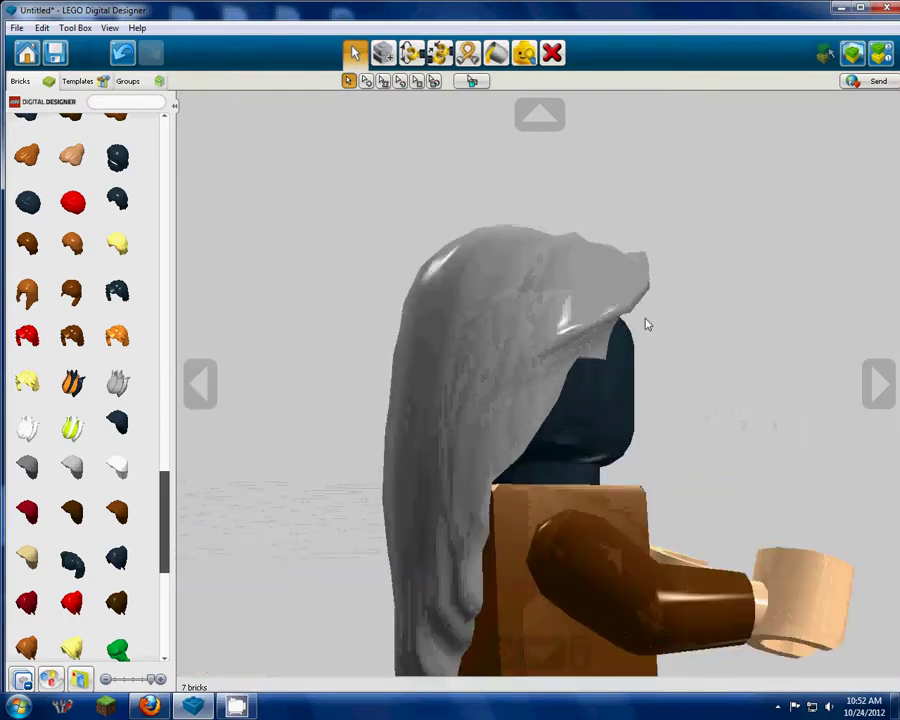
pyautogui.moveTo(647, 321); pyautogui.dragTo(619, 345, button='right')
pyautogui.scroll(-6, 630, 335)
pyautogui.scroll(-3, 619, 345)
pyautogui.moveTo(537, 363)
pyautogui.mouseDown(button='right')
pyautogui.moveTo(398, 426)
pyautogui.moveTo(464, 322)
pyautogui.moveTo(462, 392)
pyautogui.moveTo(412, 372)
pyautogui.mouseUp(button='right')
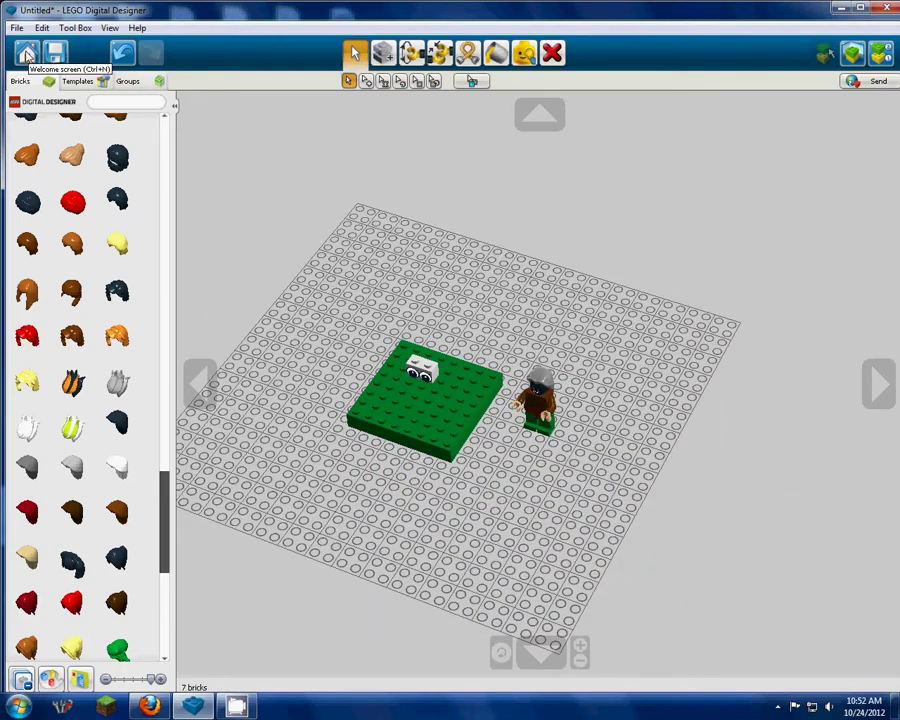
pyautogui.click(27, 53)
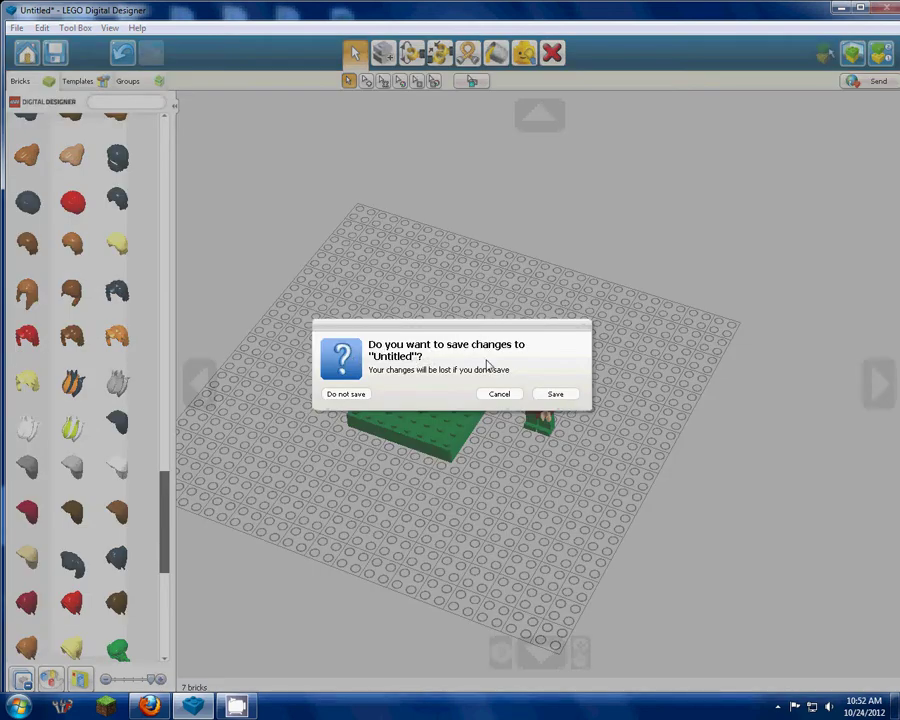
pyautogui.click(499, 394)
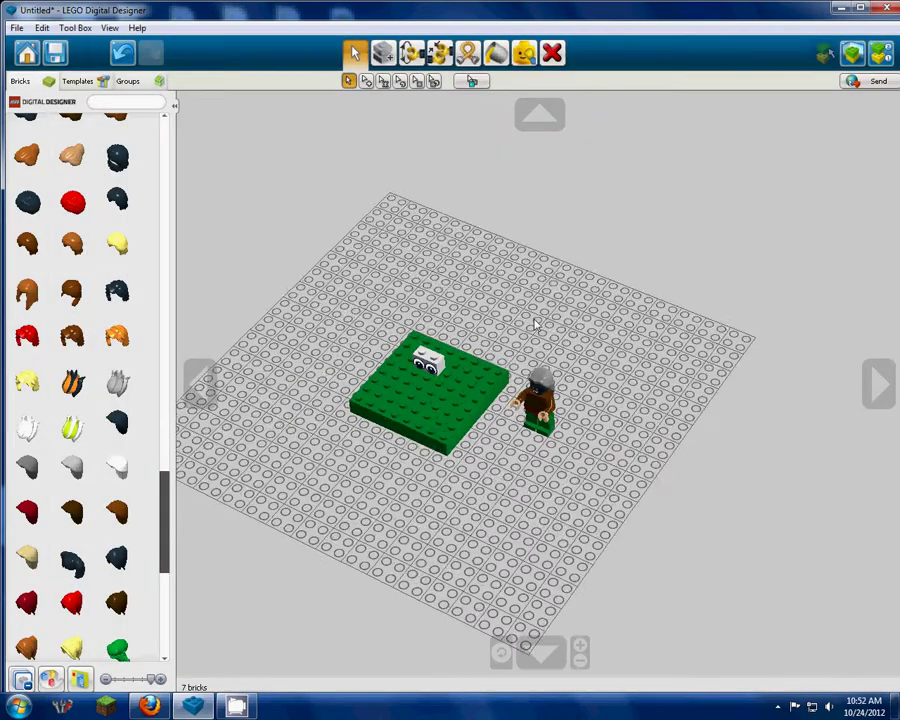
pyautogui.moveTo(540, 400); pyautogui.dragTo(370, 318, button='right')
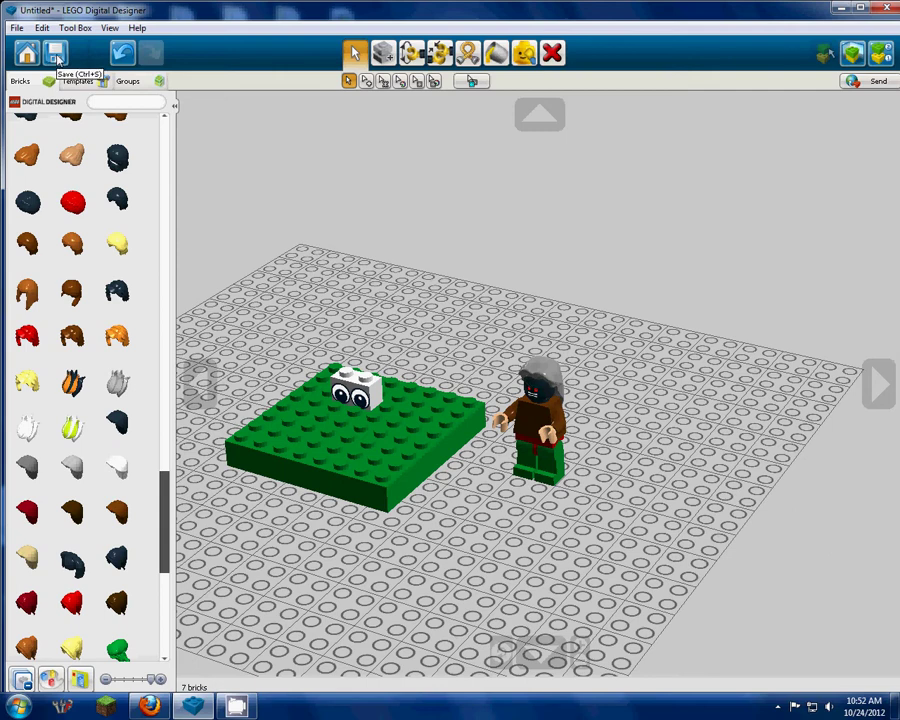
pyautogui.click(55, 53)
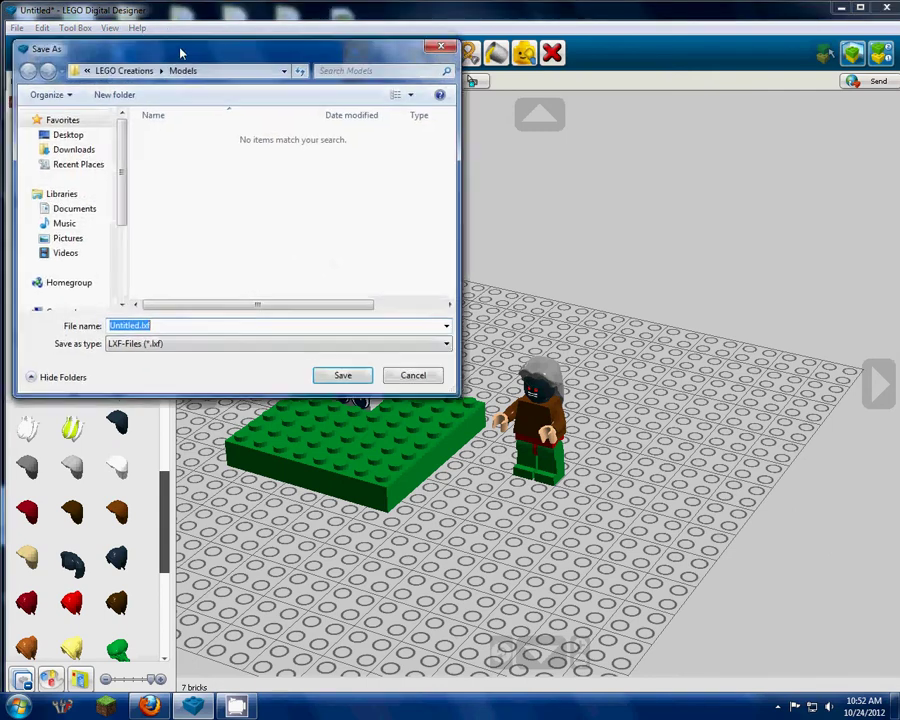
pyautogui.click(148, 164)
pyautogui.write('bla bla')
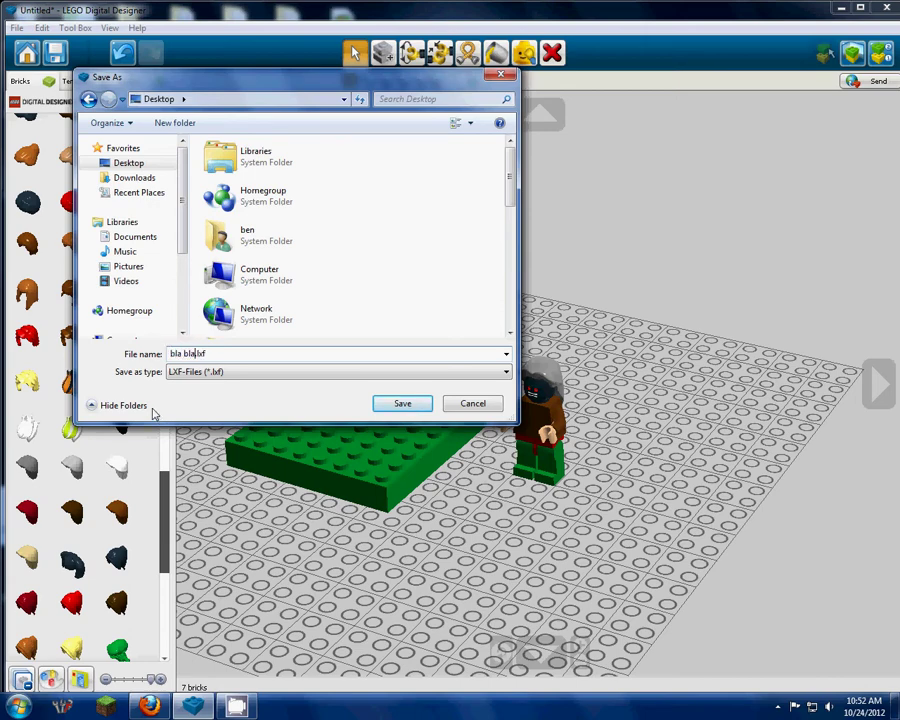
pyautogui.click(480, 408)
pyautogui.moveTo(480, 408)
pyautogui.mouseDown(button='right')
pyautogui.moveTo(798, 324)
pyautogui.moveTo(367, 327)
pyautogui.mouseUp(button='right')
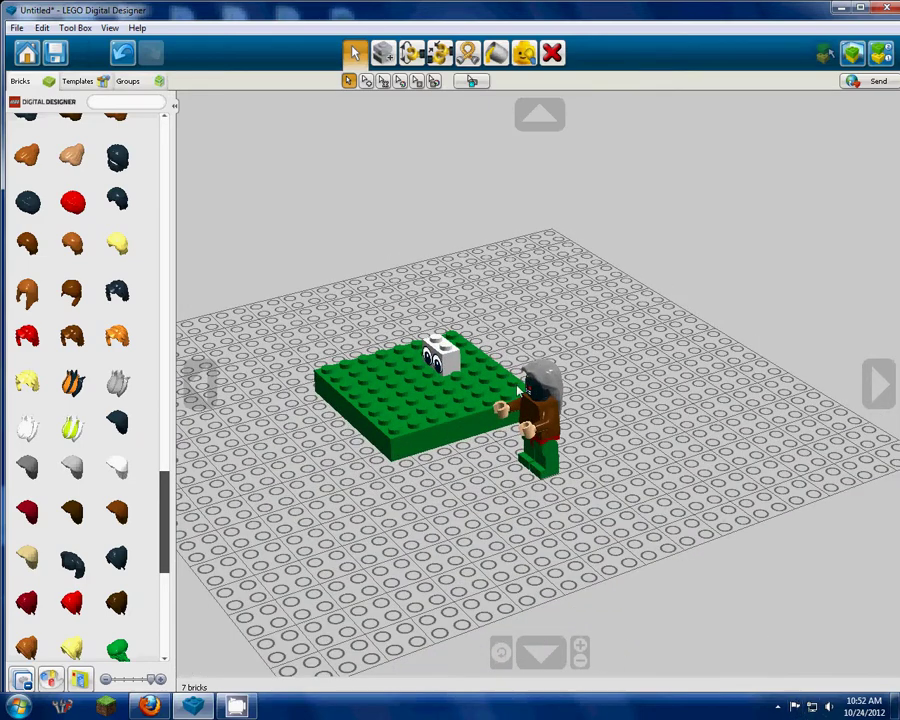
# Orbit to a frontal view and open the Windows taskbar's hidden-icons overflow
pyautogui.moveTo(518, 388)
pyautogui.mouseDown(button='right')
pyautogui.moveTo(625, 215)
pyautogui.moveTo(666, 315)
pyautogui.mouseUp(button='right')
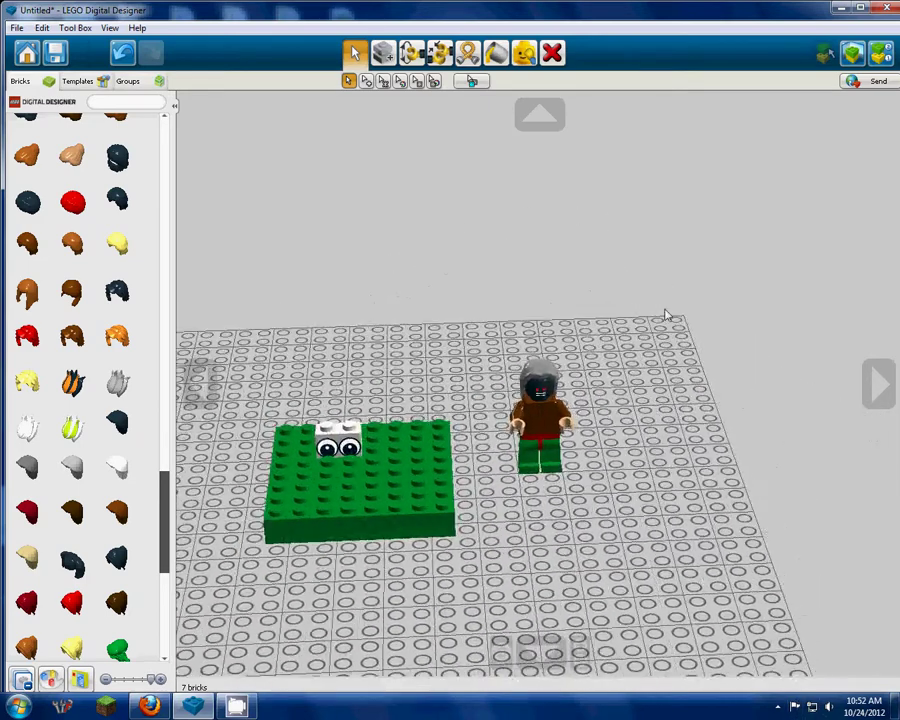
pyautogui.click(779, 707)
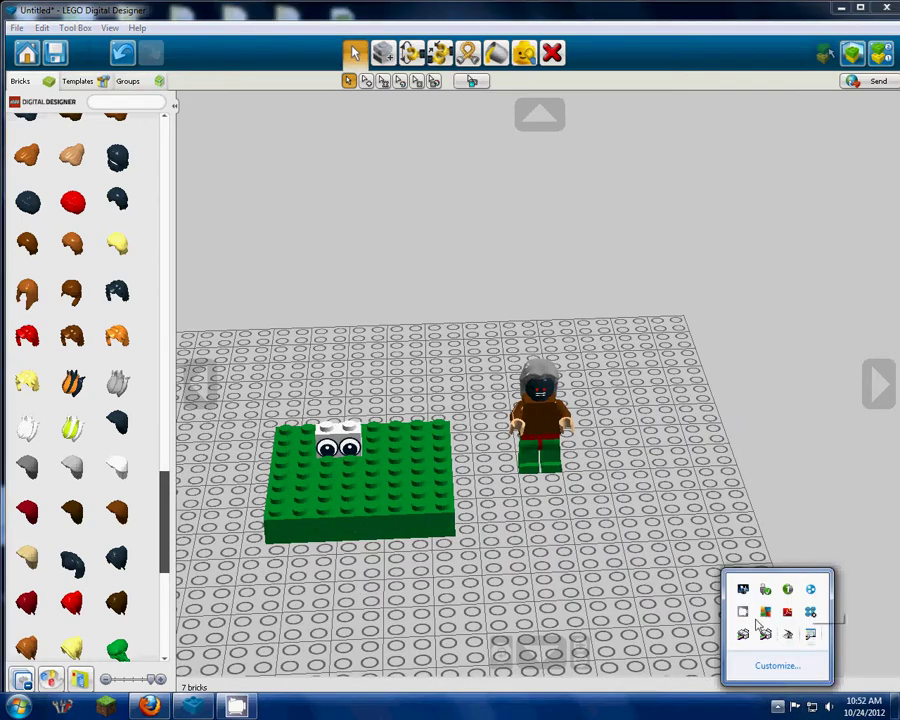